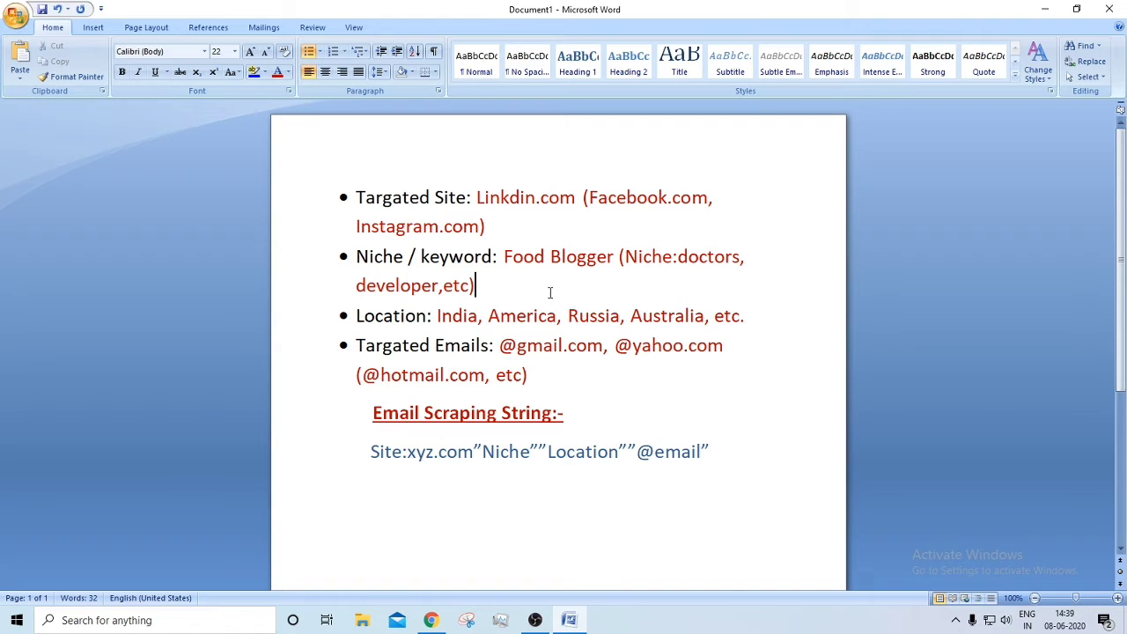
- Add "artist," before "etc" in the niche examples of the Niche / keyword bullet
left_click_drag(688, 258, 730, 261)
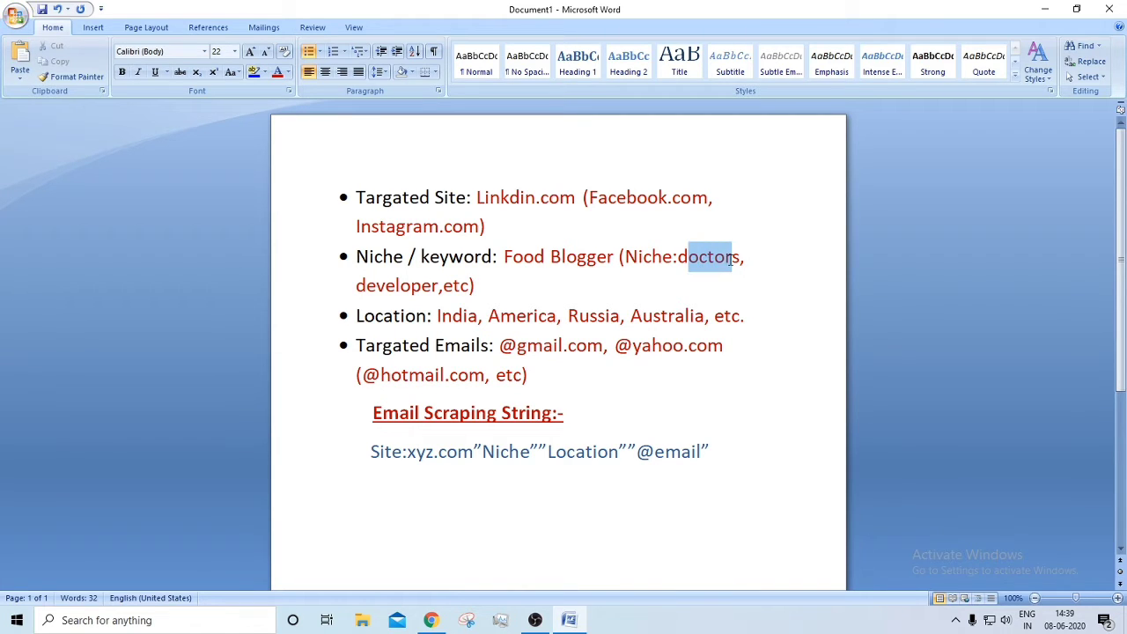
left_click(544, 276)
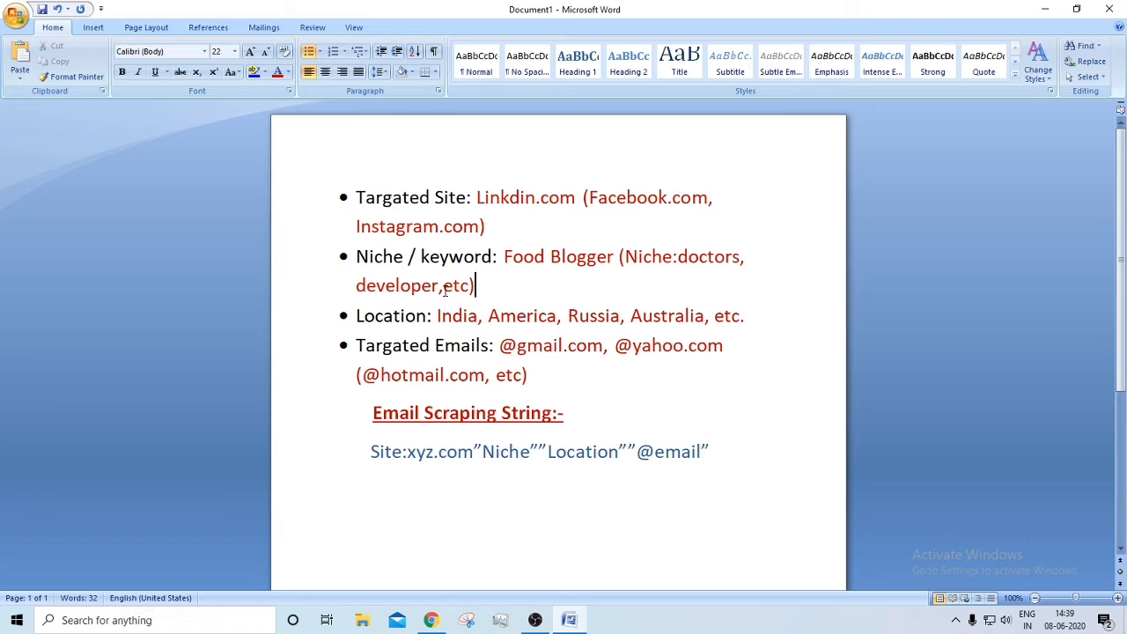
type("artis")
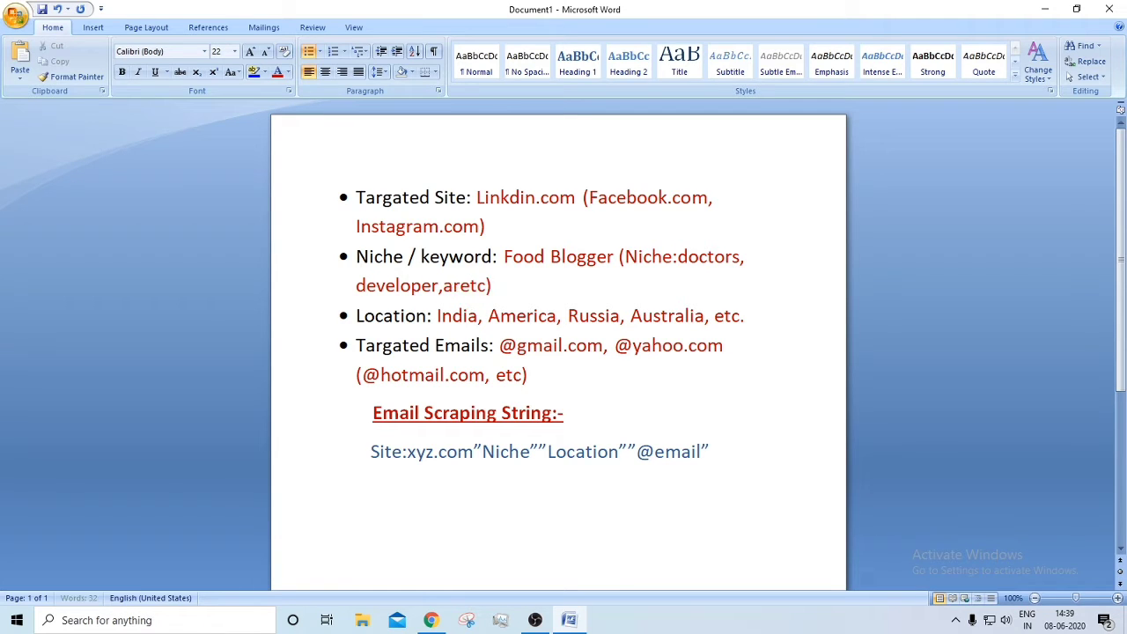
type("t,")
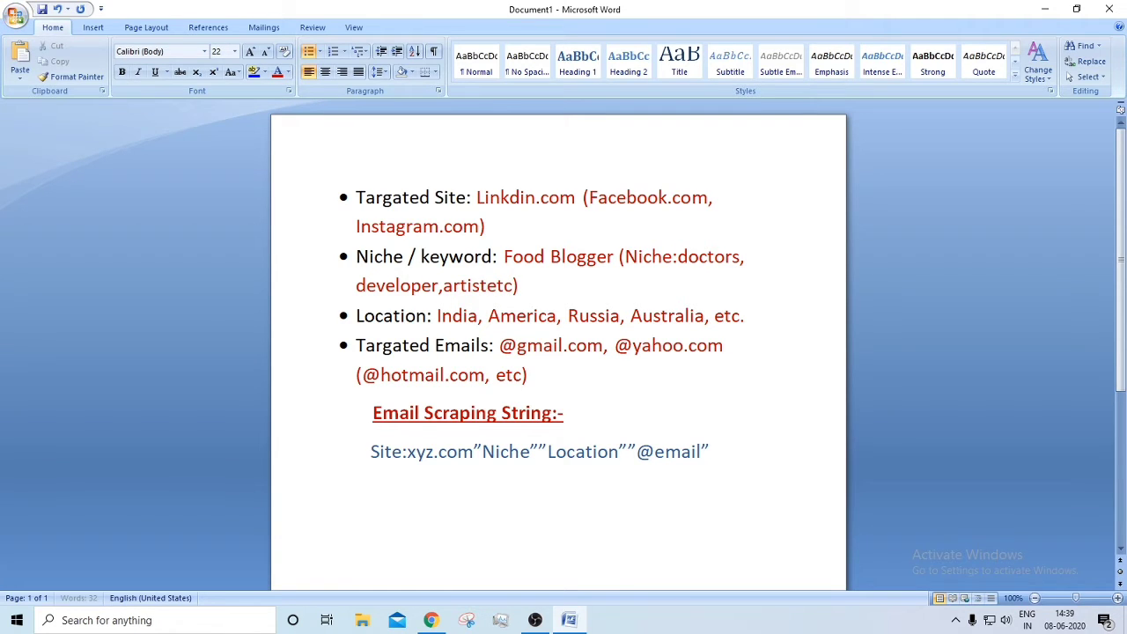
- Review the Location examples and the e-mail domains listed in the Targated Emails bullet
left_click_drag(364, 317, 714, 294)
left_click(359, 308)
left_click(699, 280)
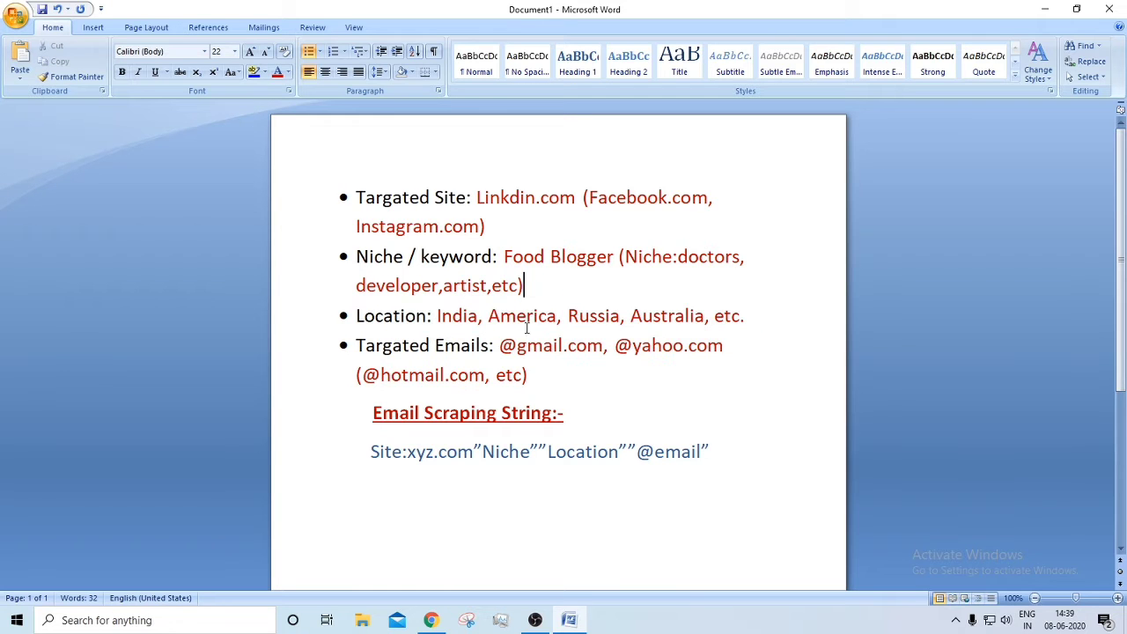
double_click(515, 319)
key("Right")
left_click(368, 452)
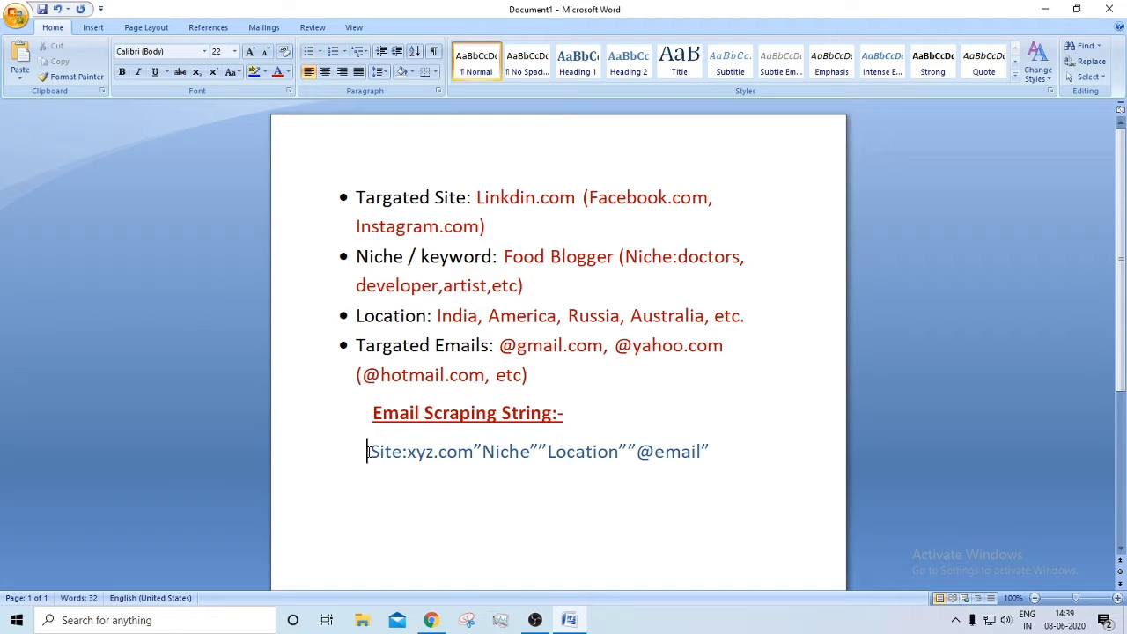
double_click(358, 348)
left_click_drag(414, 348, 594, 382)
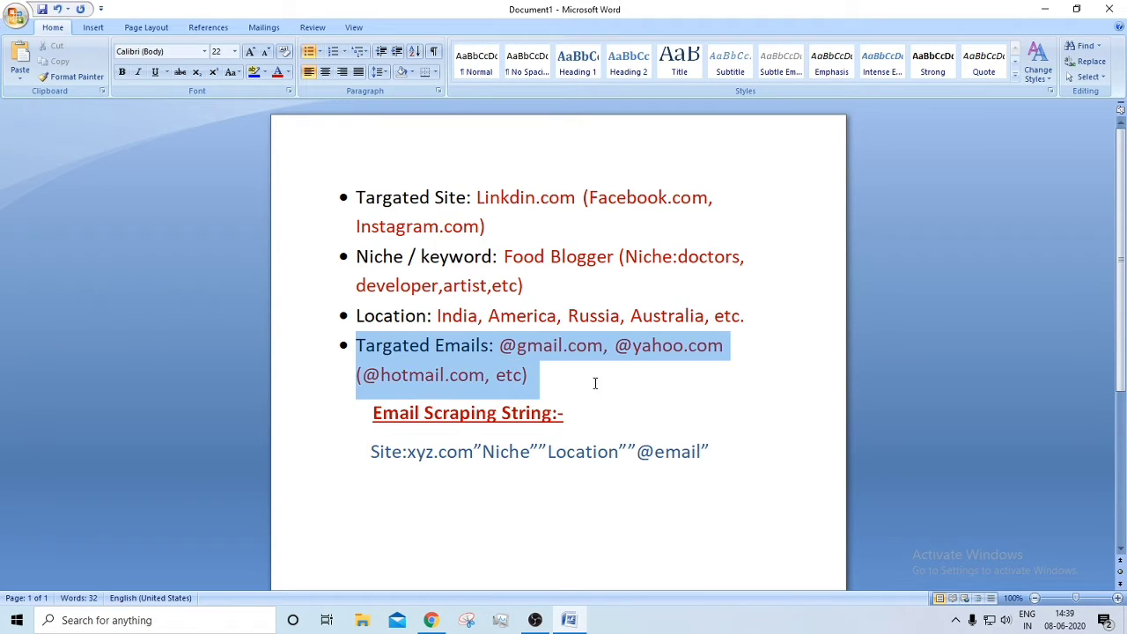
left_click(566, 353)
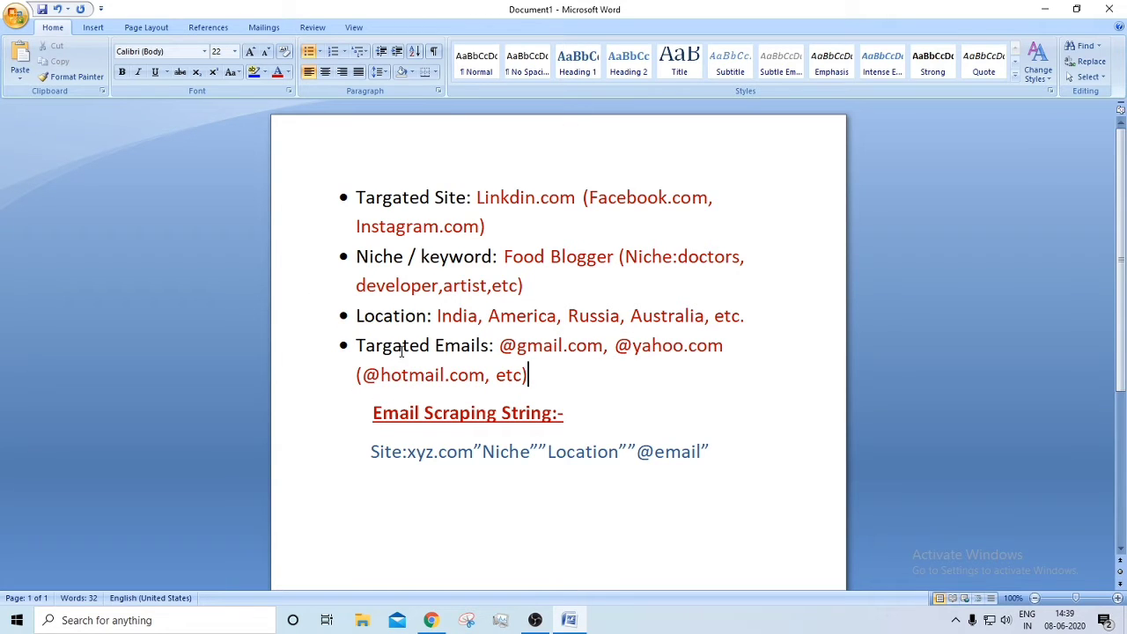
left_click_drag(401, 351, 537, 379)
left_click(592, 377)
double_click(547, 346)
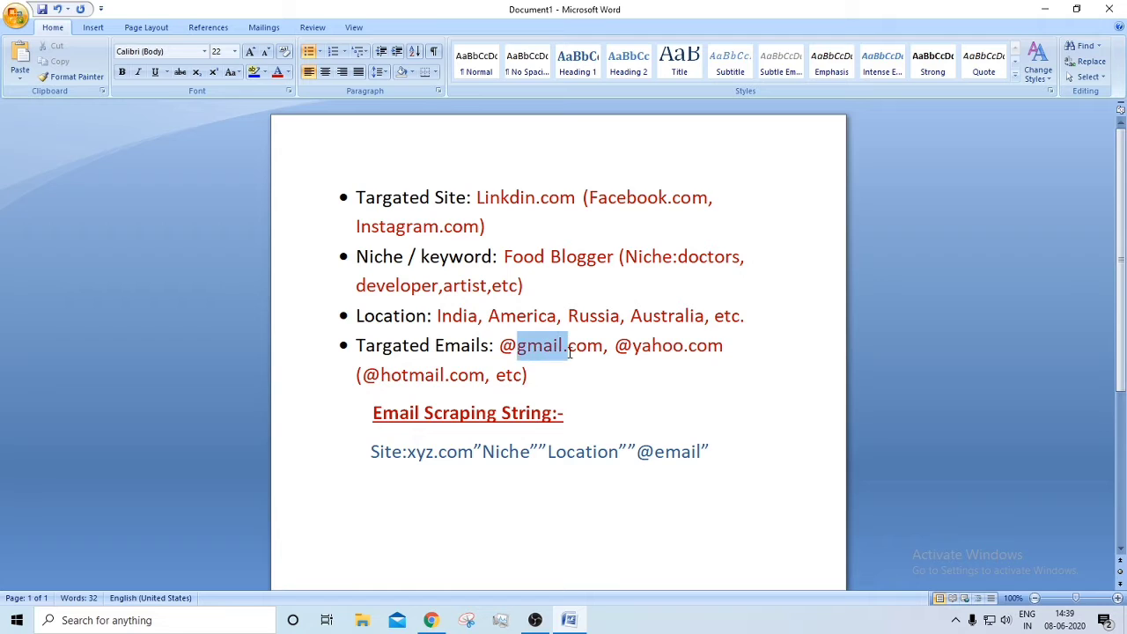
left_click(573, 353)
left_click(572, 369)
left_click_drag(522, 350, 728, 347)
left_click(627, 363)
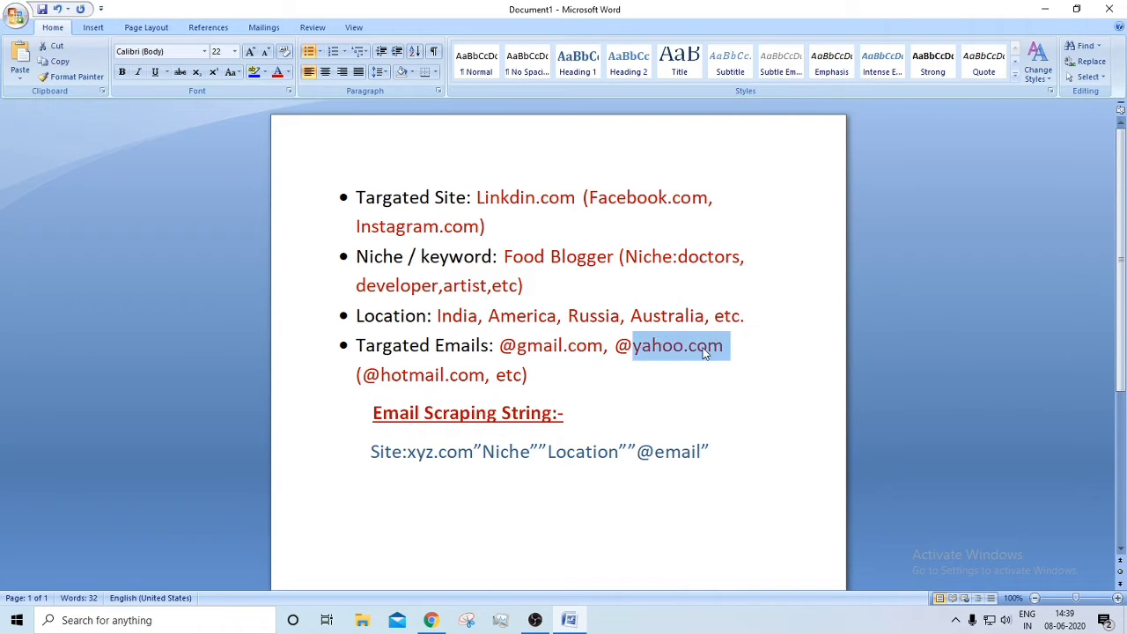
double_click(666, 355)
left_click(648, 378)
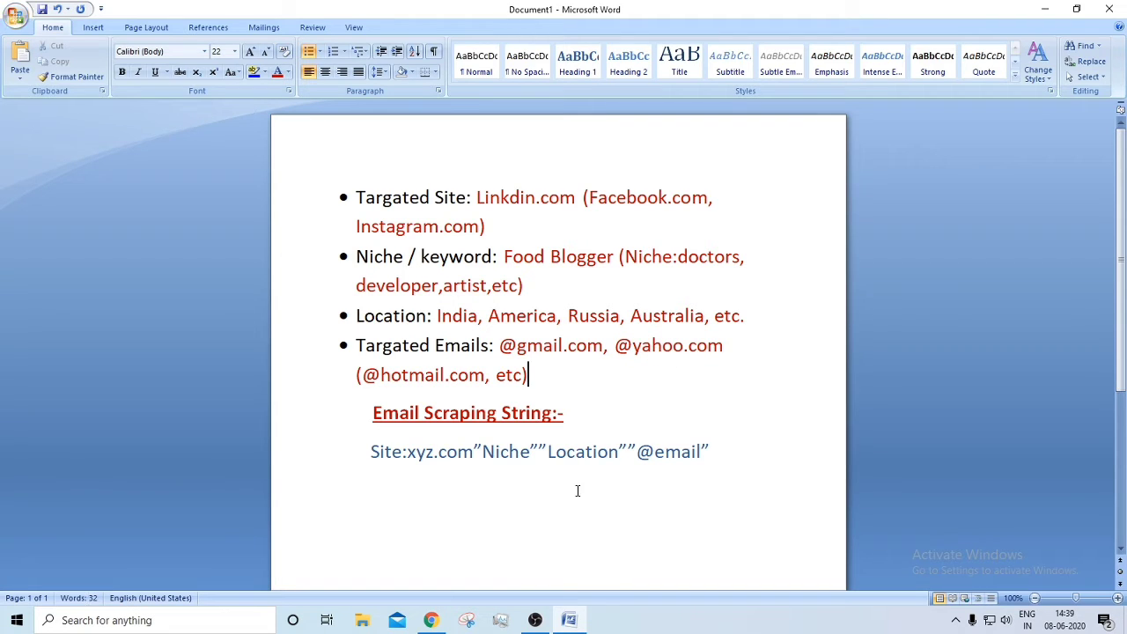
left_click_drag(366, 457, 712, 457)
key("ctrl+c")
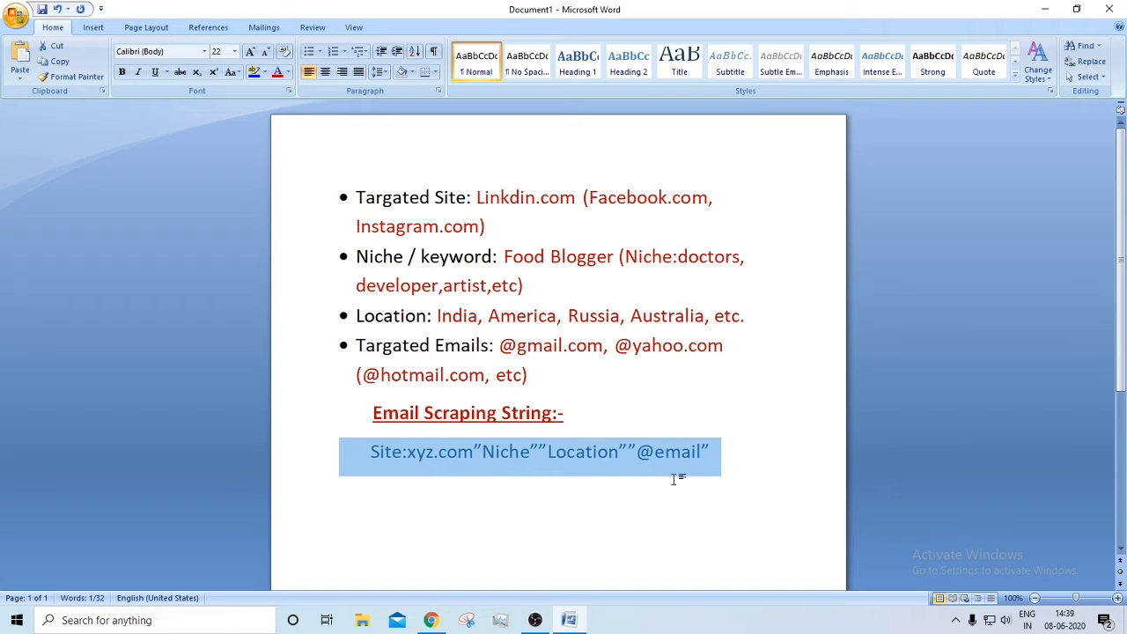
left_click(430, 620)
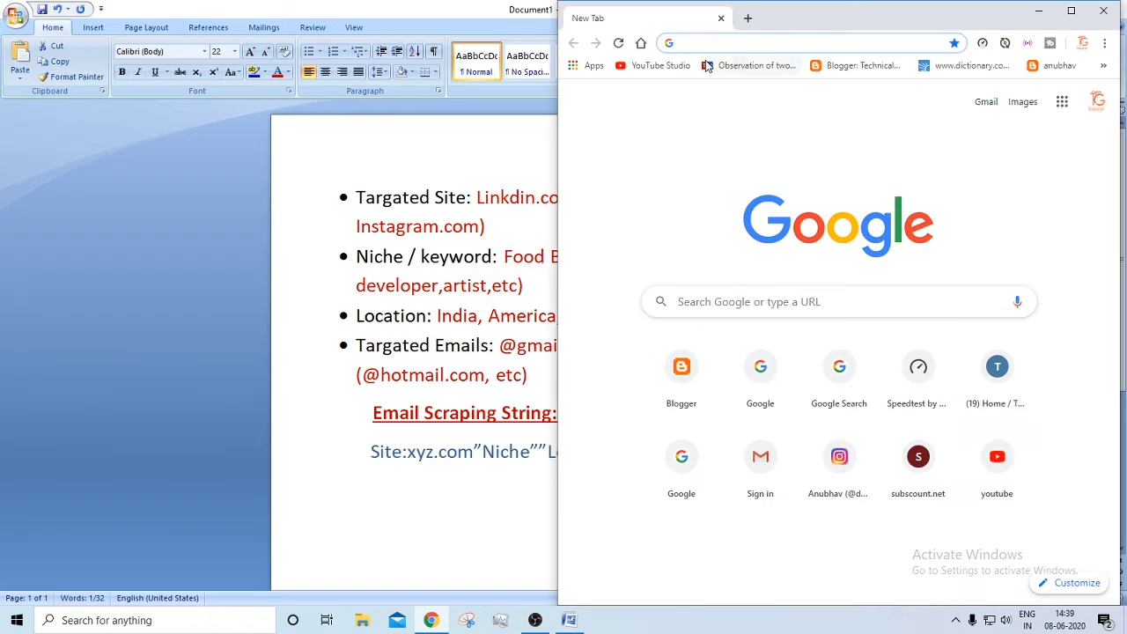
key("ctrl+v")
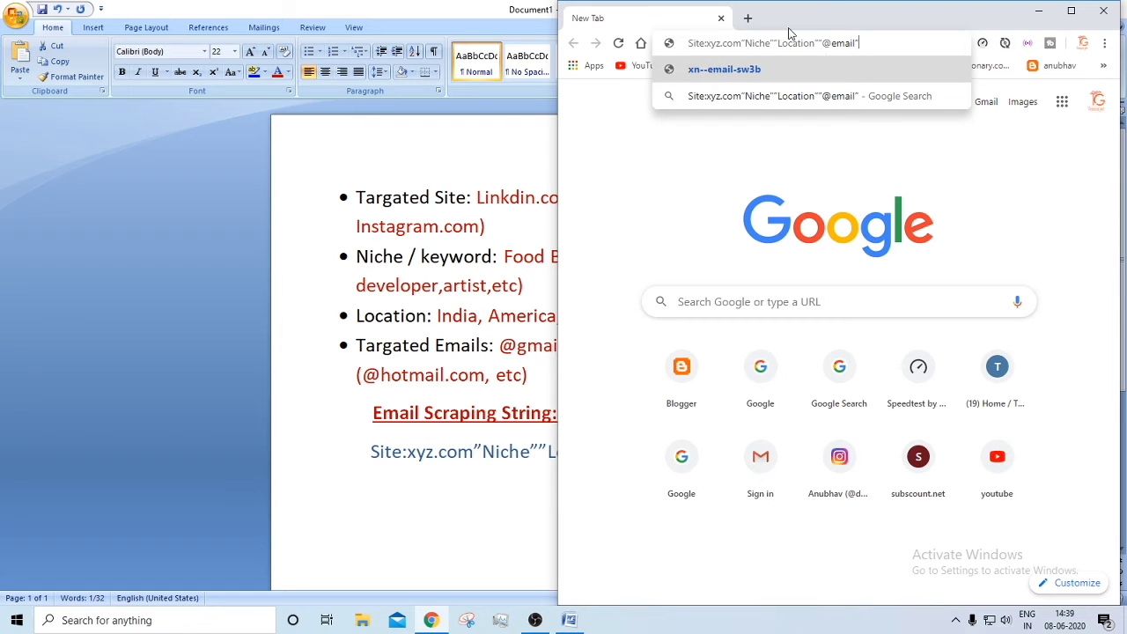
left_click(1071, 12)
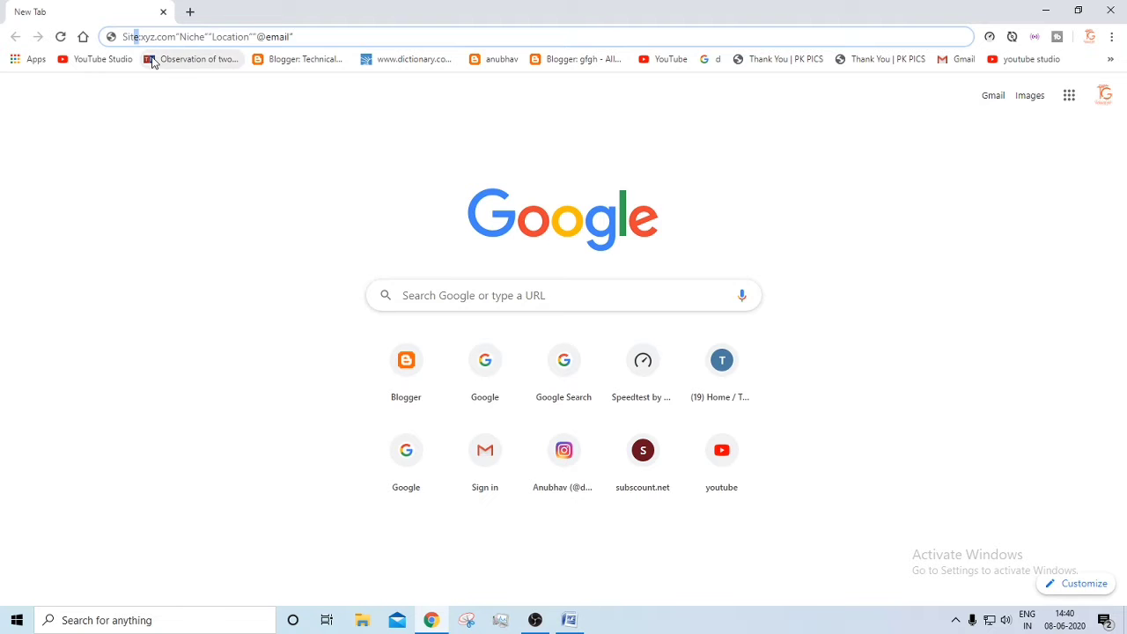
key("BackSpace")
key("BackSpace")
key("BackSpace")
key("BackSpace")
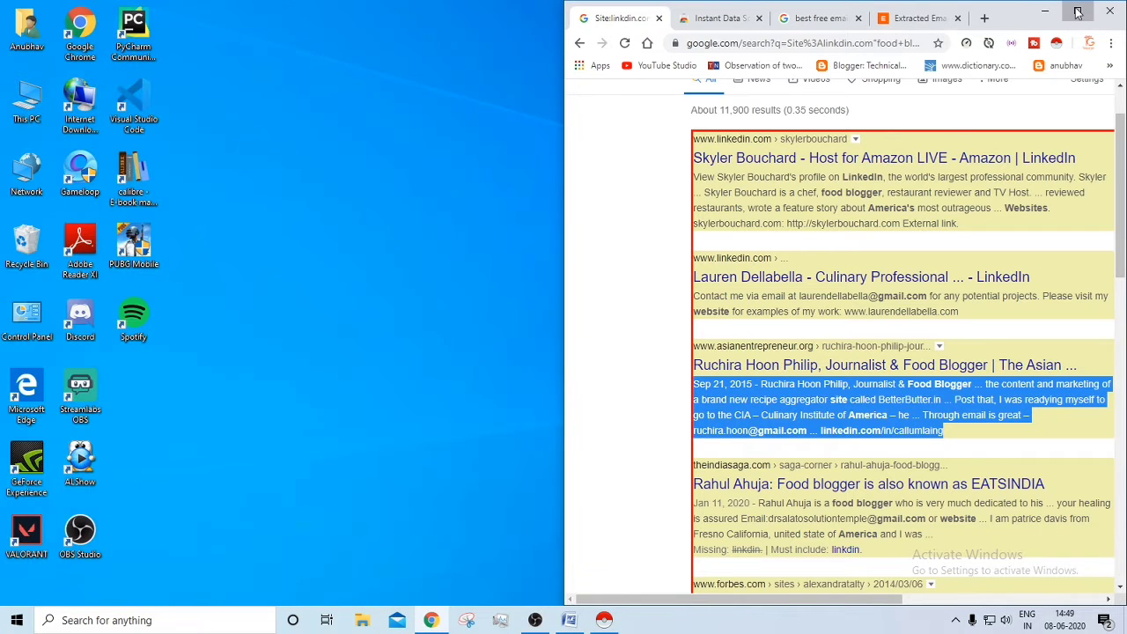
- Maximize the browser window and look through the search results for food bloggers in America with gmail.com addresses
left_click(1078, 11)
left_click(661, 221)
scroll(564, 179, "up", 1)
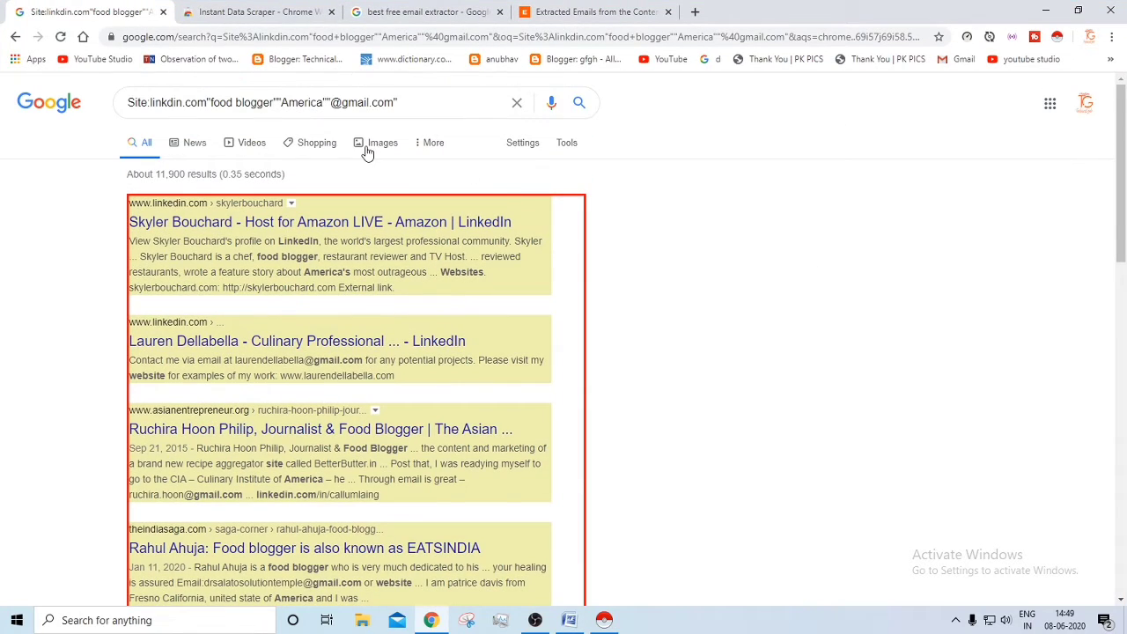
double_click(321, 103)
scroll(732, 327, "down", 8)
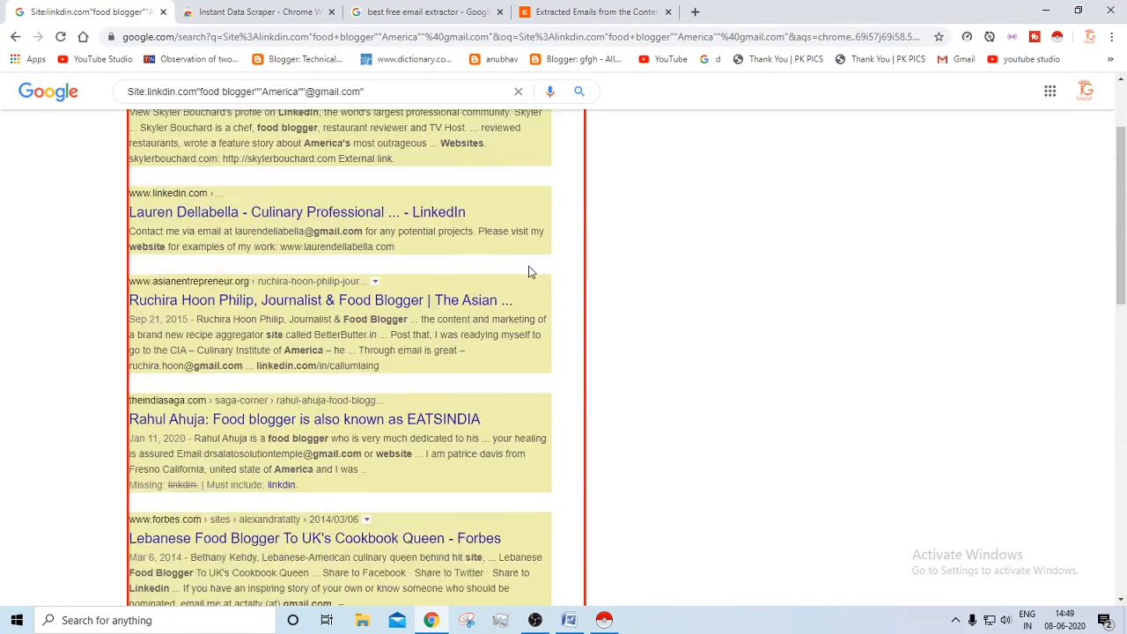
scroll(709, 332, "down", 2)
scroll(441, 453, "up", 4)
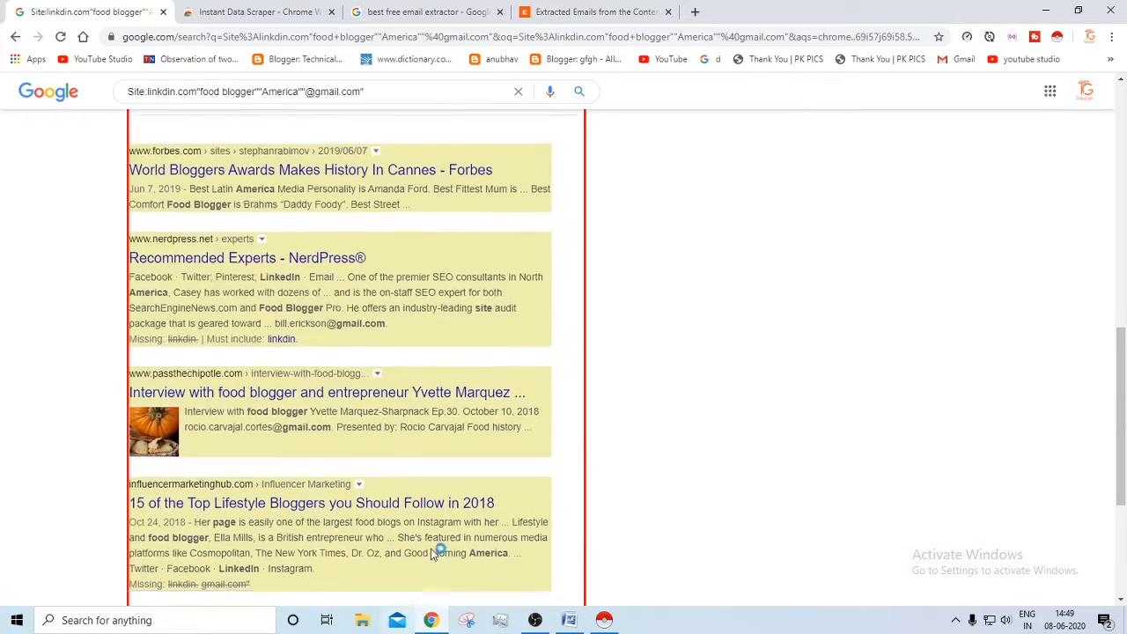
scroll(438, 547, "down", 4)
scroll(636, 490, "up", 10)
scroll(564, 423, "up", 1)
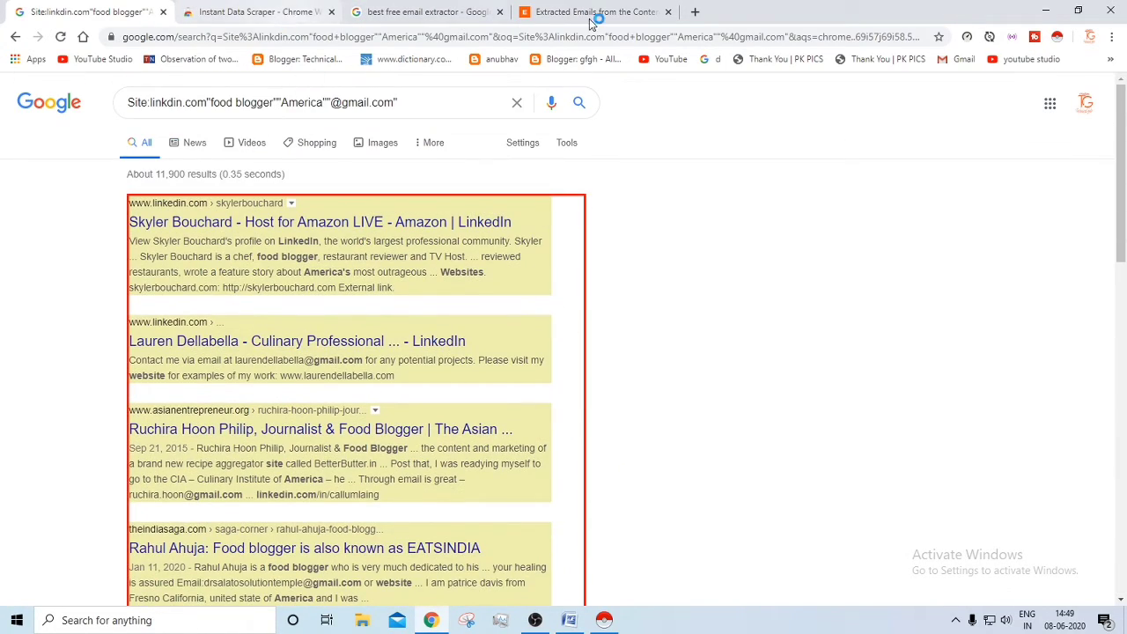
- Search Google for "cities of america" in a new tab
left_click(695, 12)
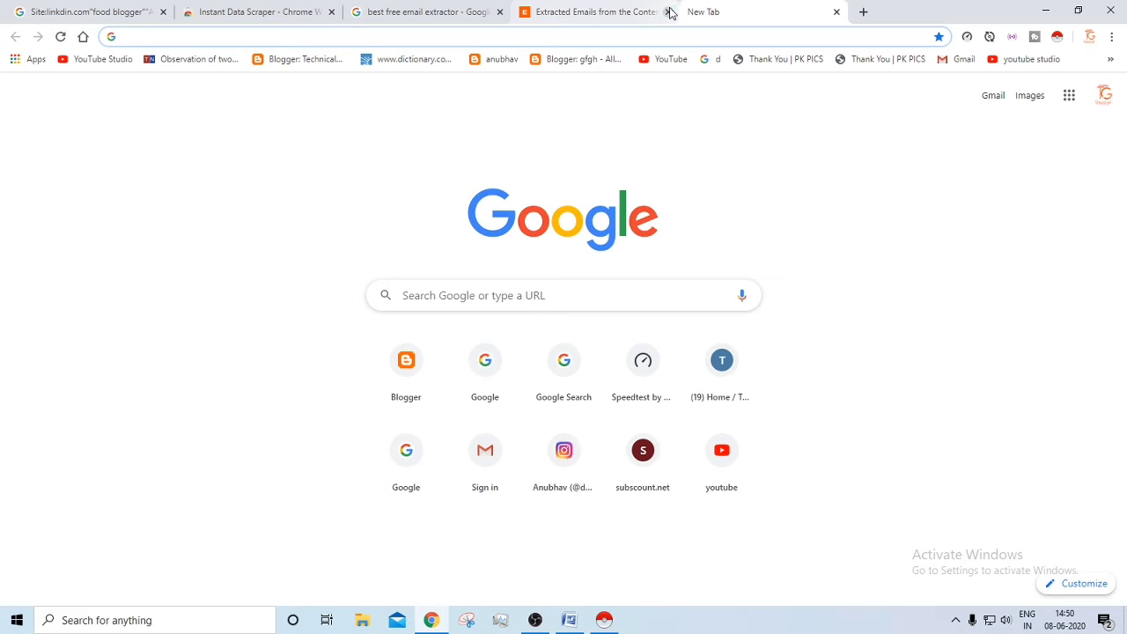
type("citi")
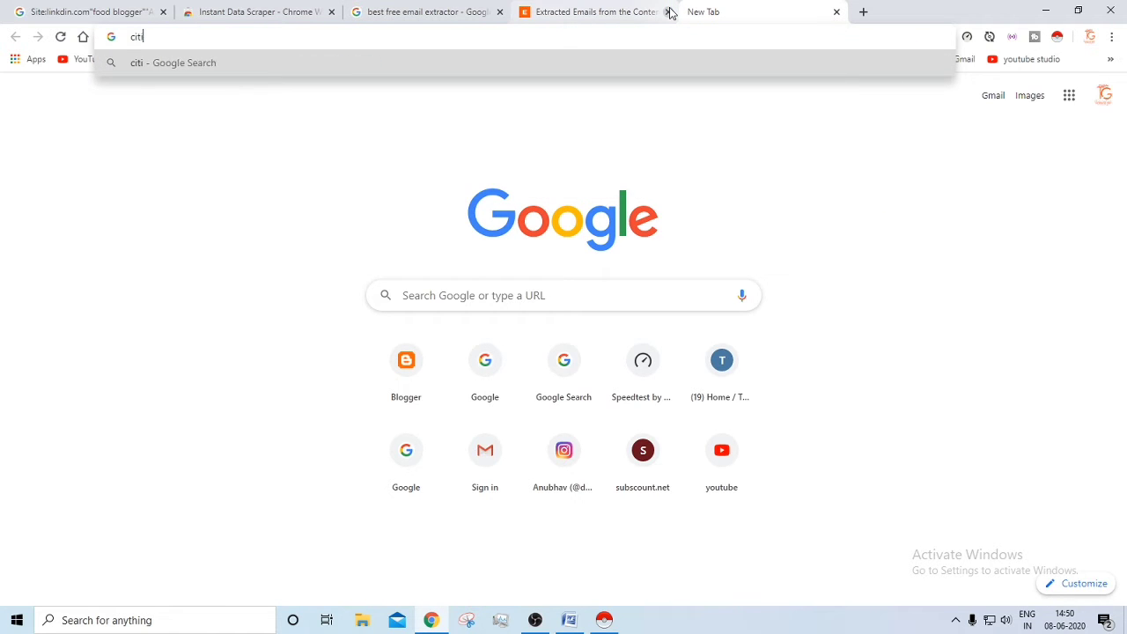
type("es of america")
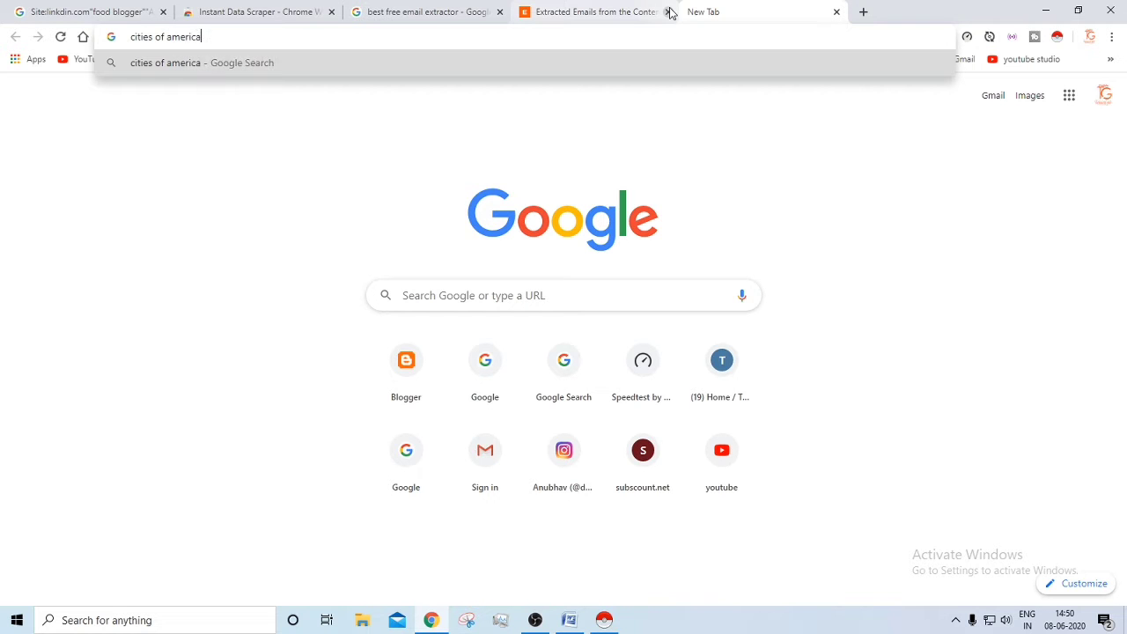
key("Return")
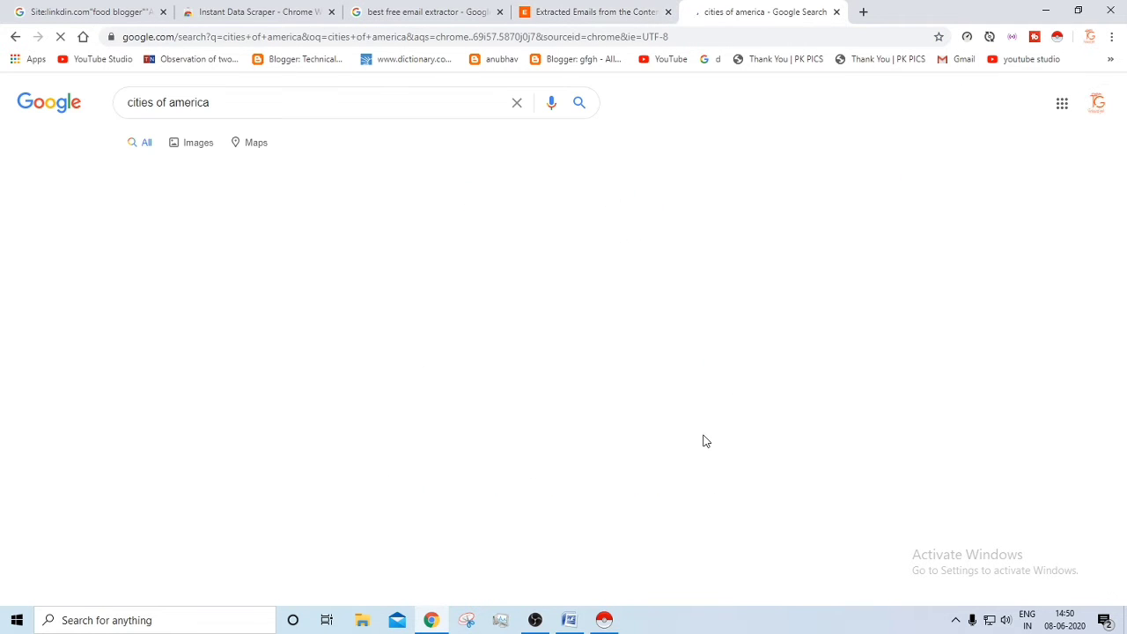
left_click(73, 291)
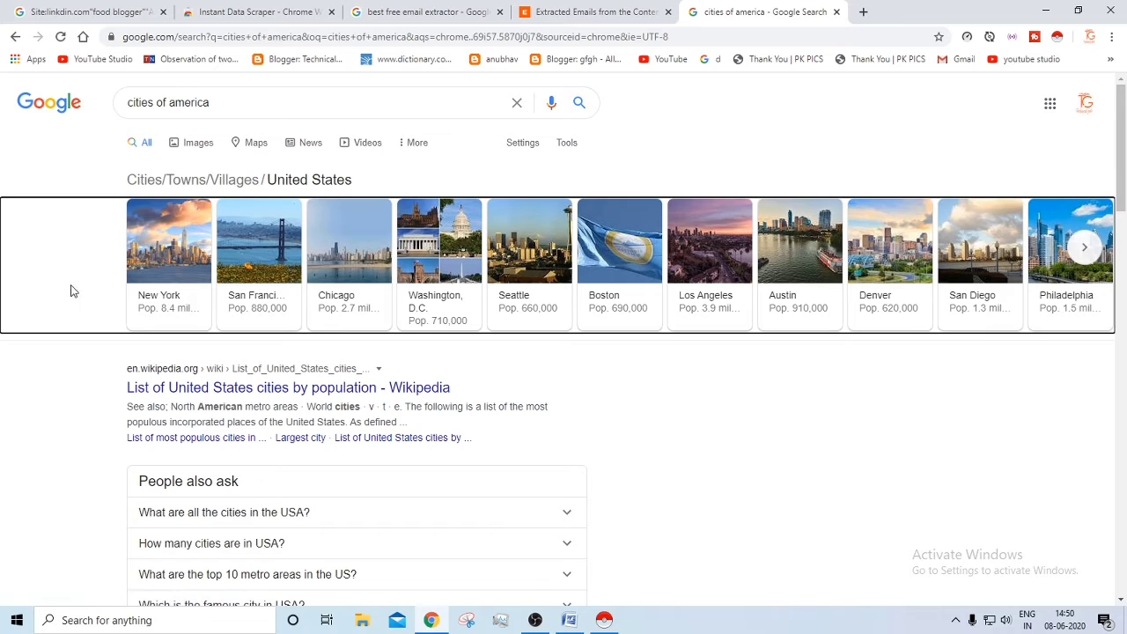
- Browse the carousel of United States cities forward and back to its start to examine possible locations
left_click(1087, 252)
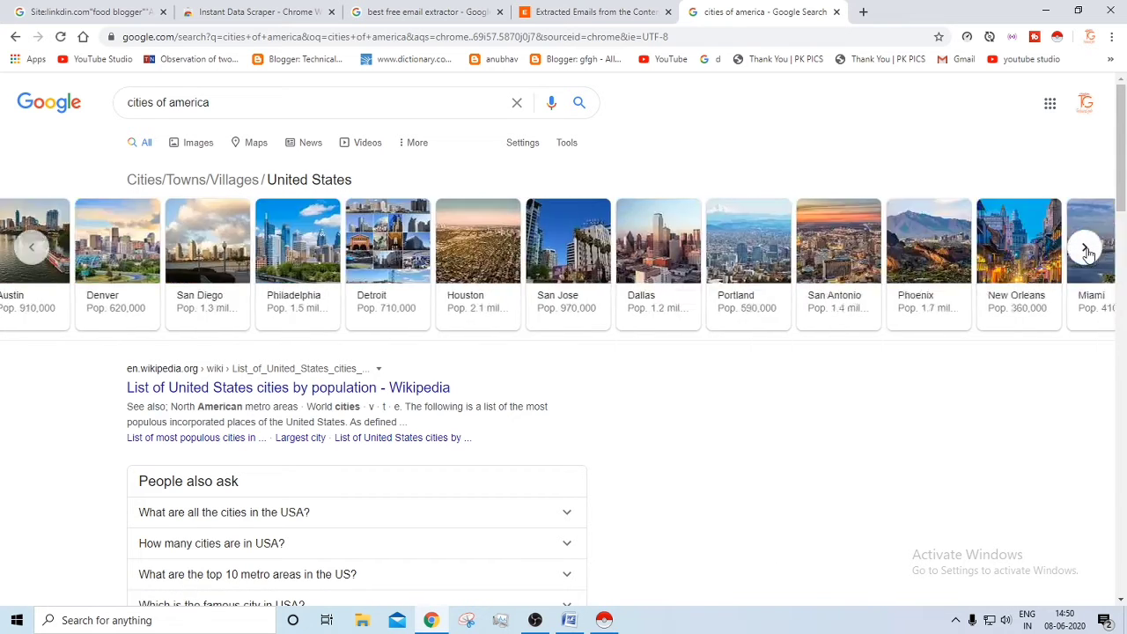
left_click(1087, 252)
left_click(1087, 251)
left_click(1087, 253)
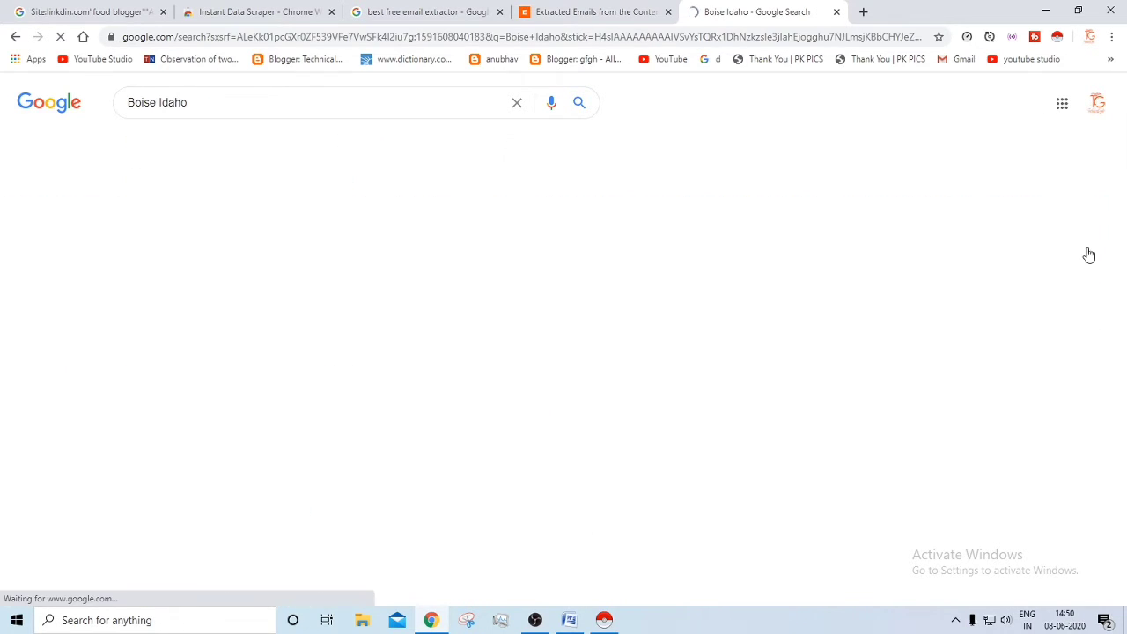
left_click_drag(188, 102, 134, 102)
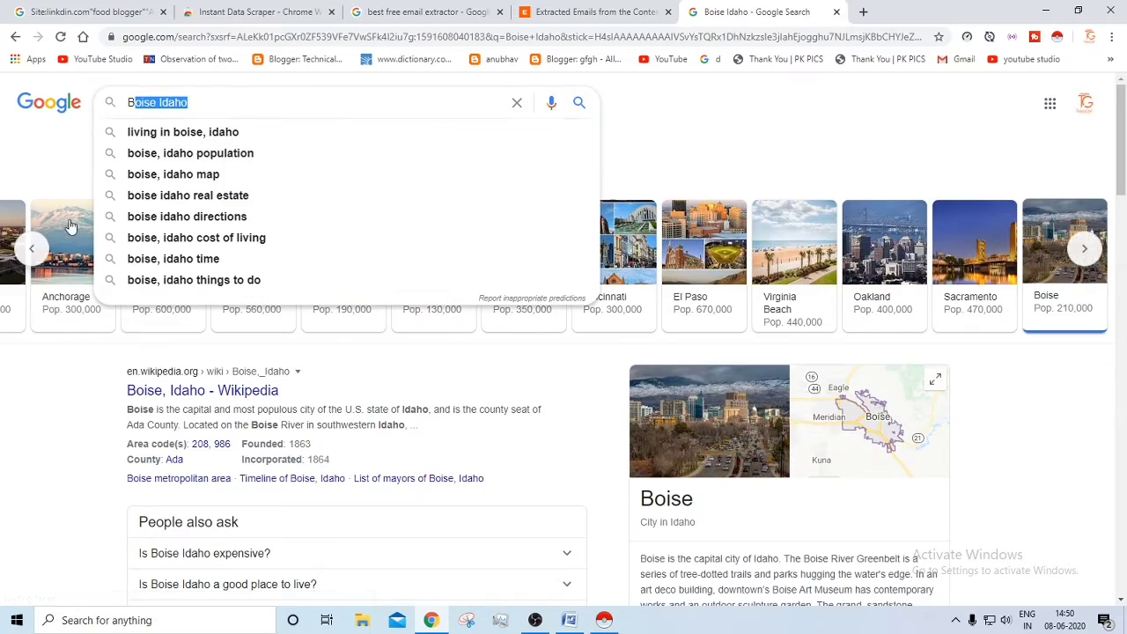
left_click(19, 251)
left_click(19, 251)
left_click(19, 251)
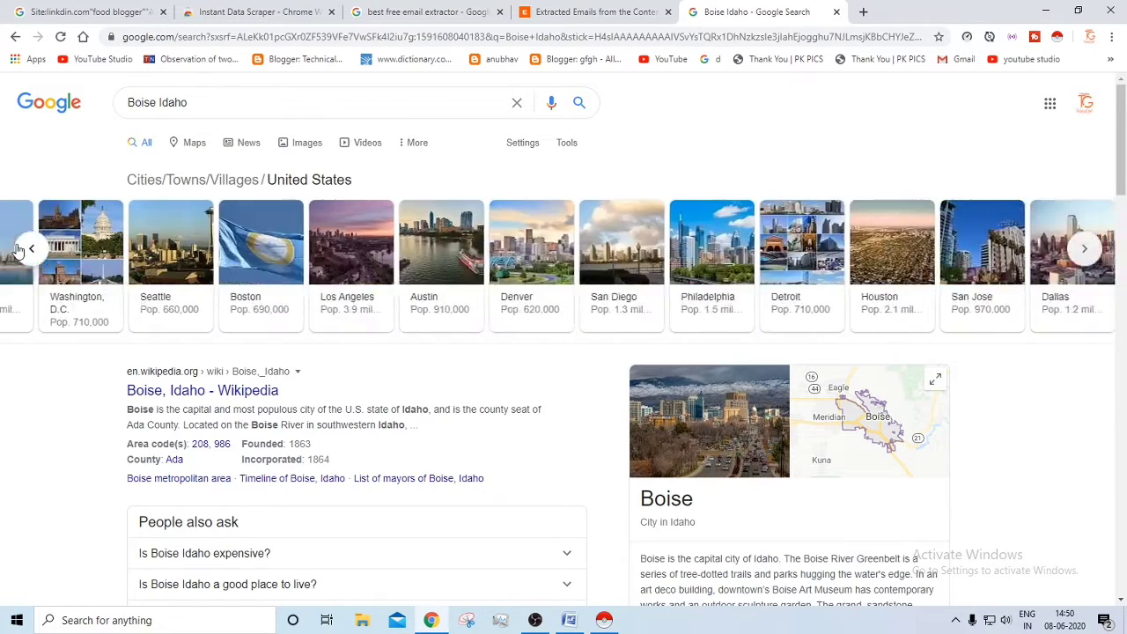
left_click(19, 251)
left_click(18, 252)
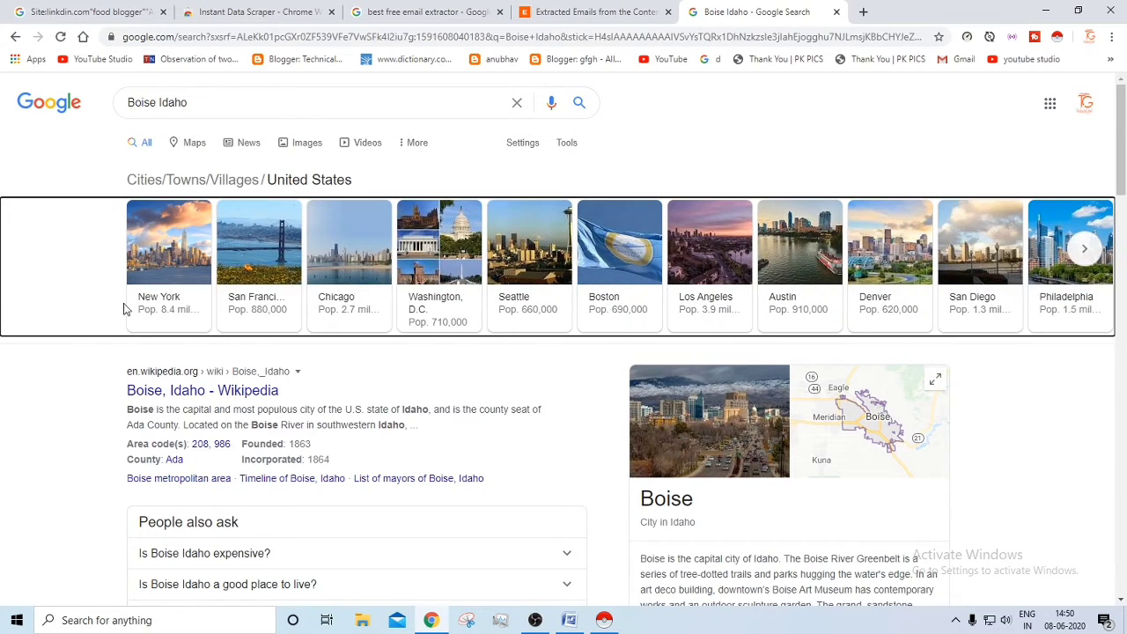
left_click(187, 304)
- Return to the food blogger search, replace the location America with "New york" in the query and run it
left_click(38, 9)
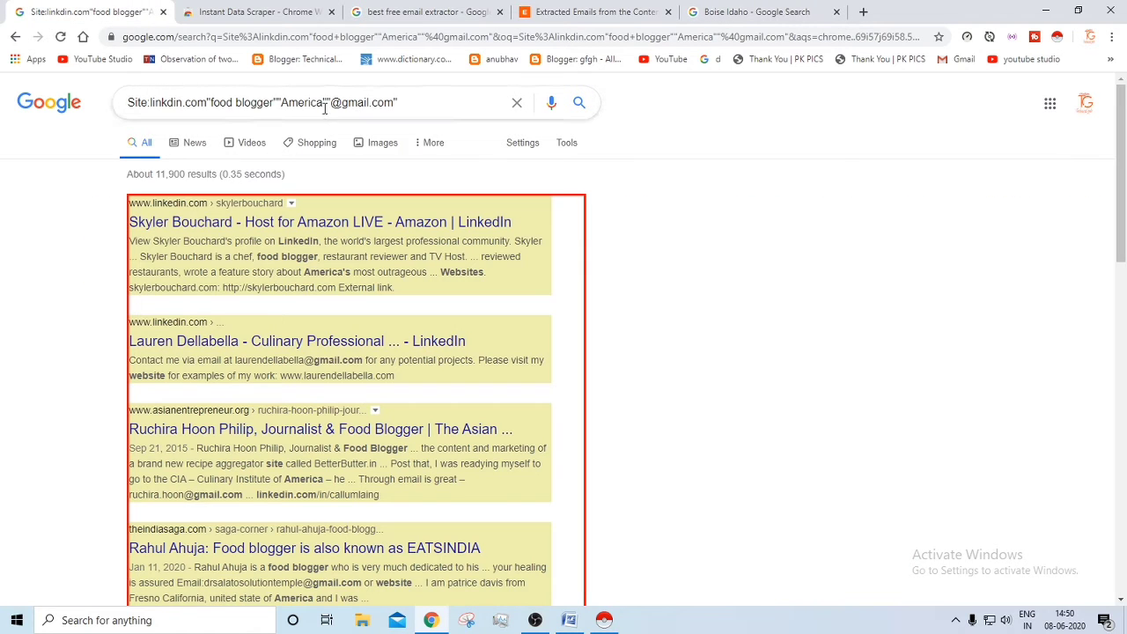
left_click_drag(323, 105, 289, 106)
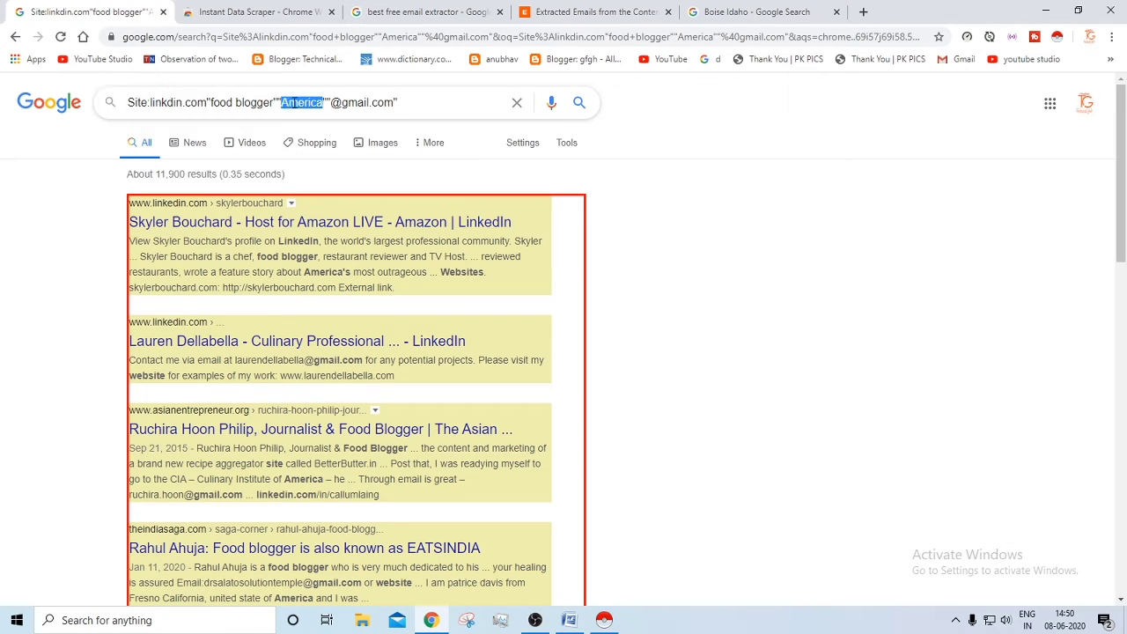
type("New yo")
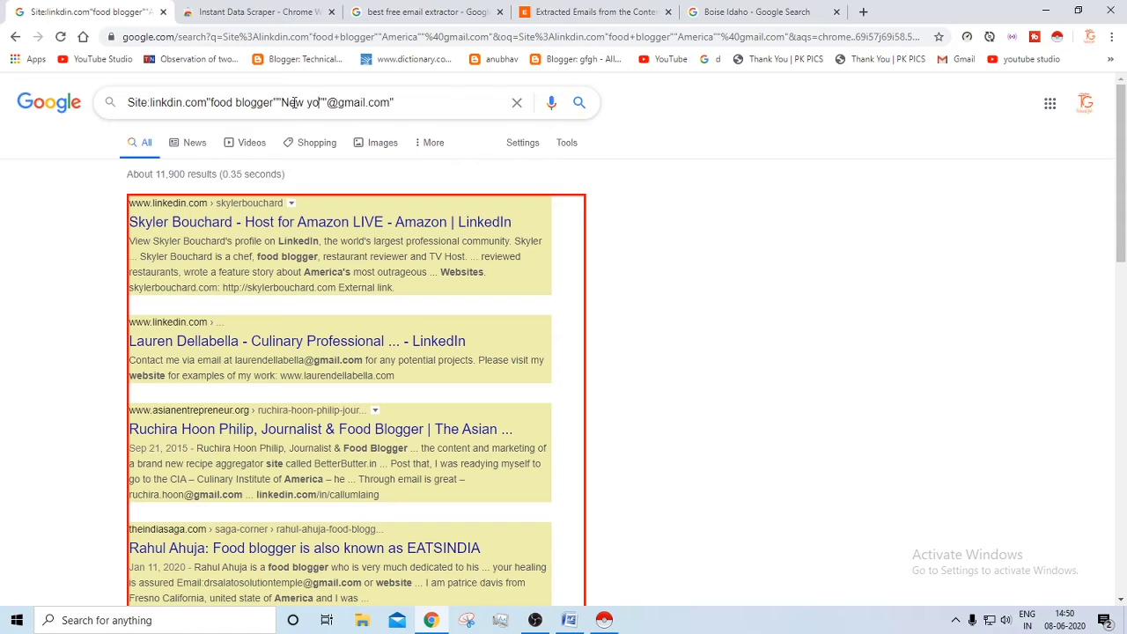
type("ur")
key("BackSpace")
key("BackSpace")
type("rk")
key("Return")
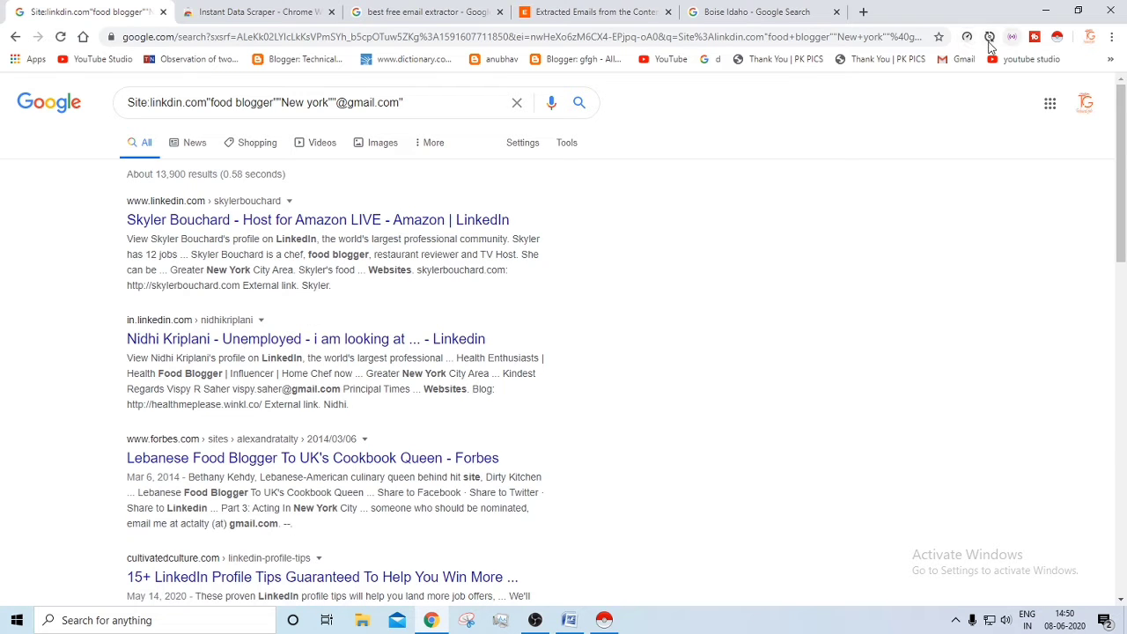
left_click(606, 620)
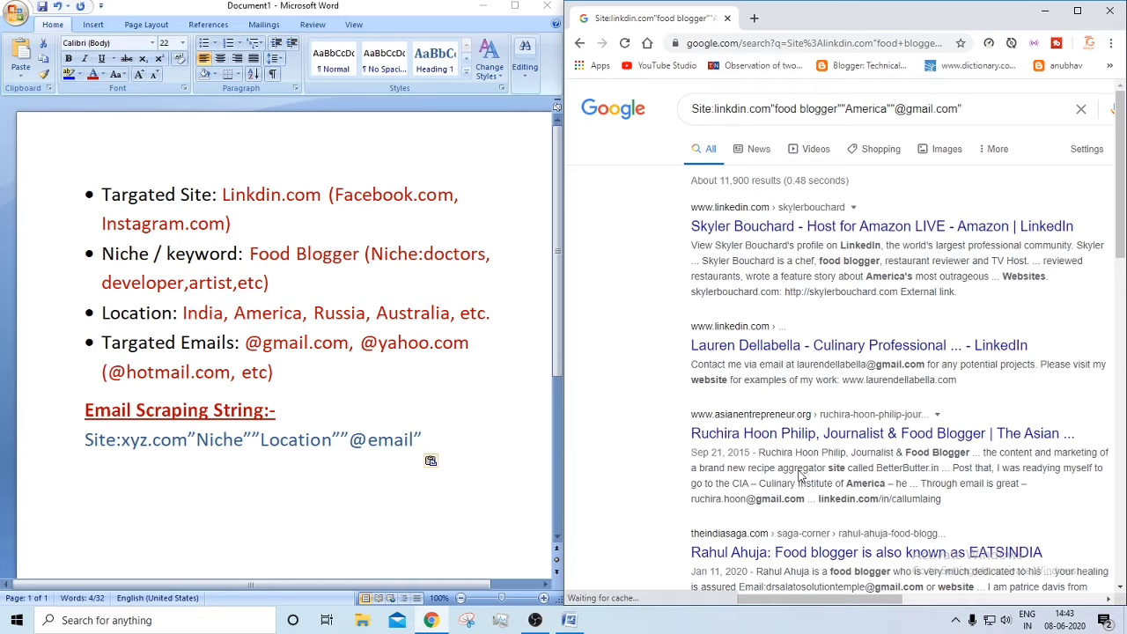
left_click(535, 620)
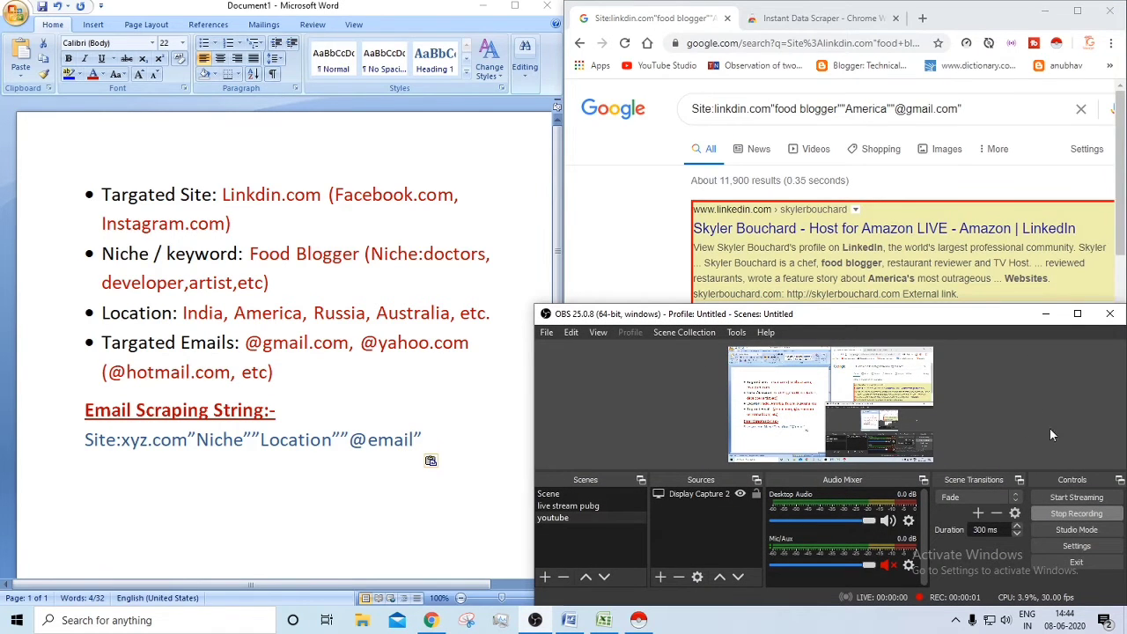
left_click(1045, 314)
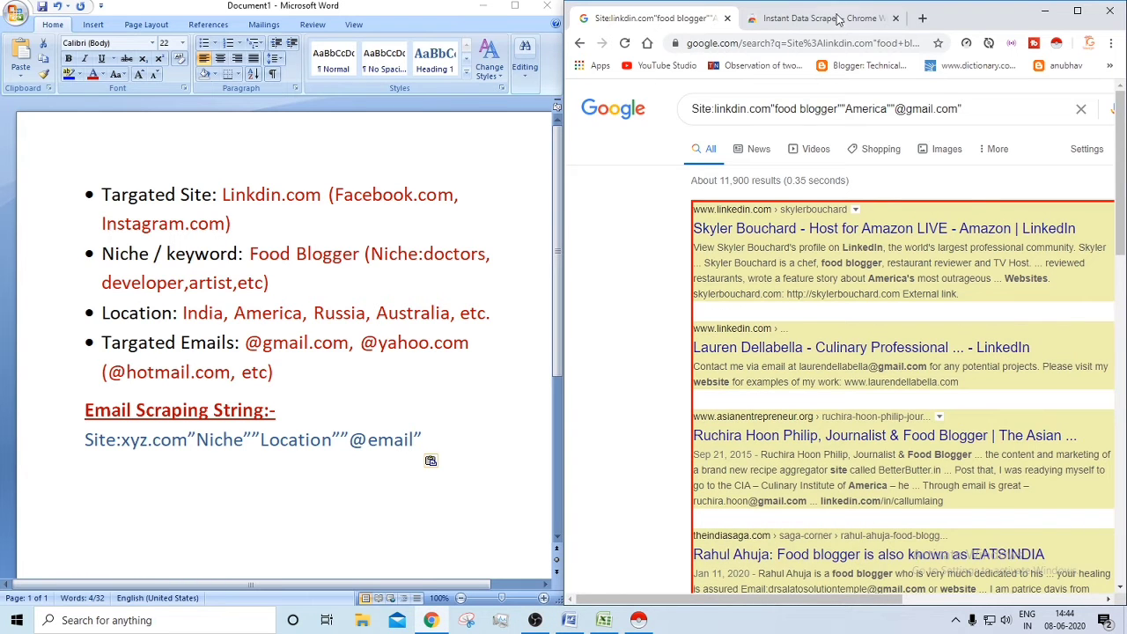
- Examine the Instant Data Scraper extension's page in the Chrome Web Store and return to the food blogger search results
left_click(841, 19)
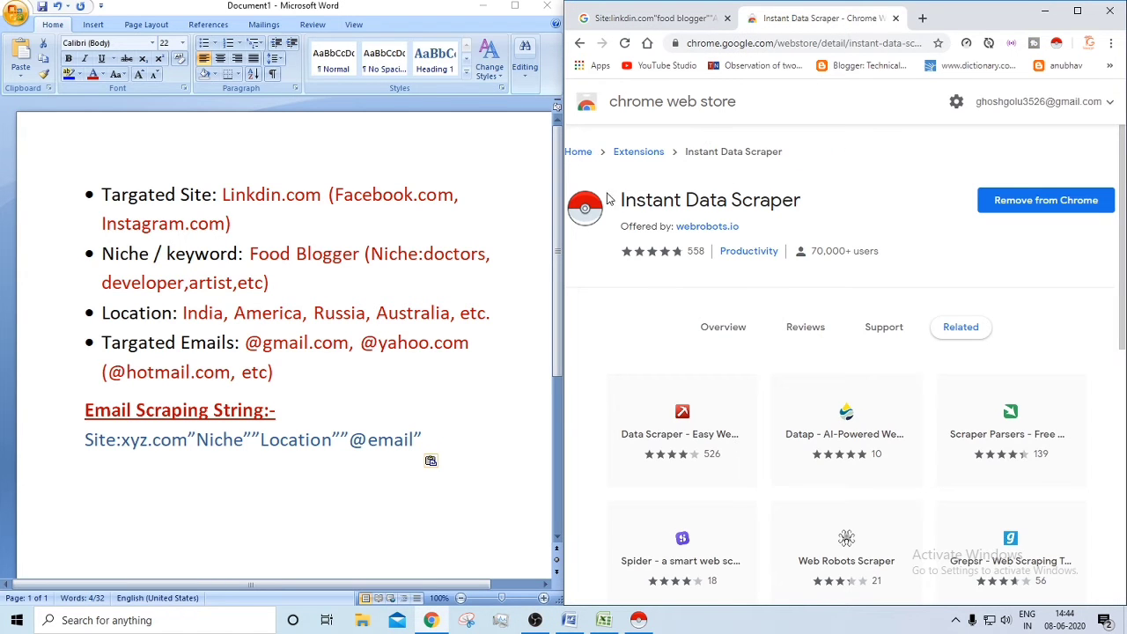
left_click_drag(612, 199, 803, 203)
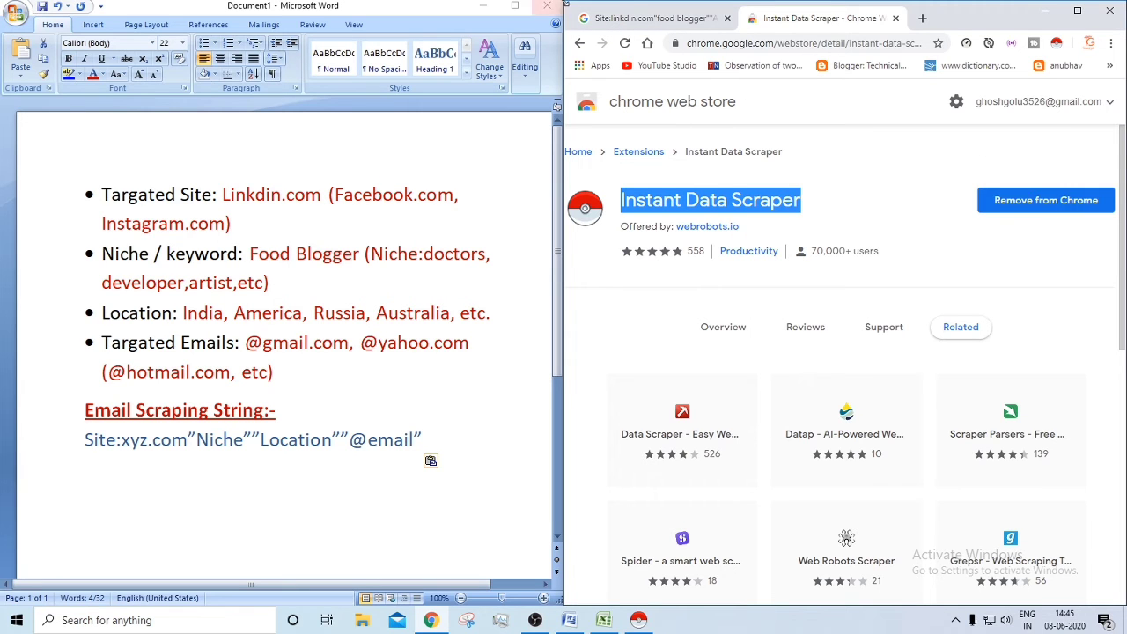
left_click(602, 27)
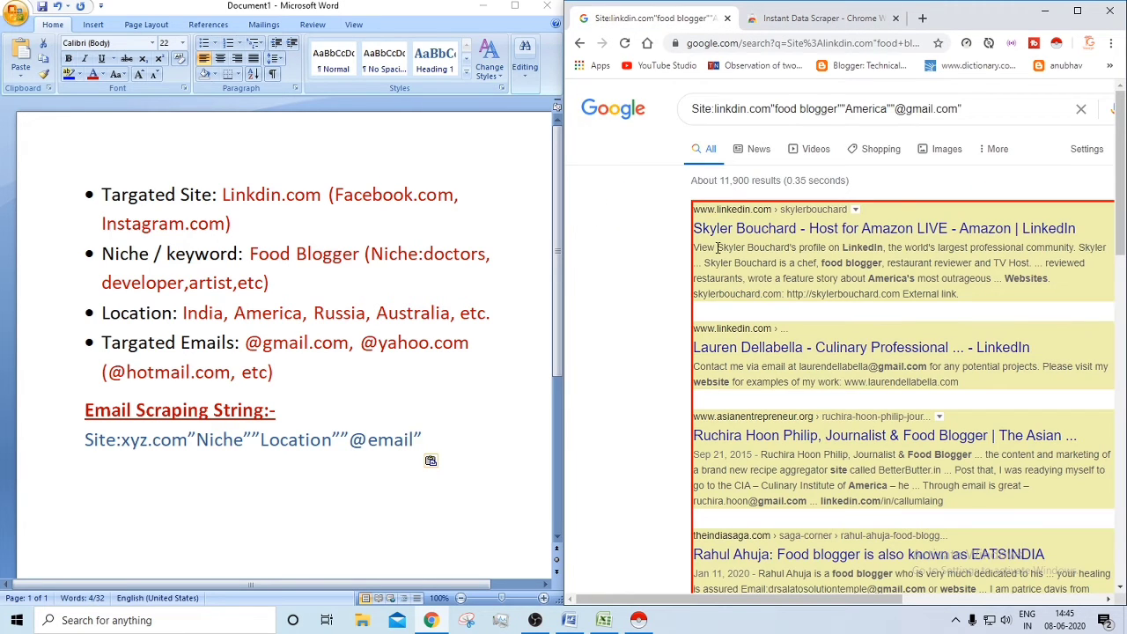
- Scrape the food blogger search results with the Instant Data Scraper extension and open the table as a downloaded CSV file
left_click(1057, 43)
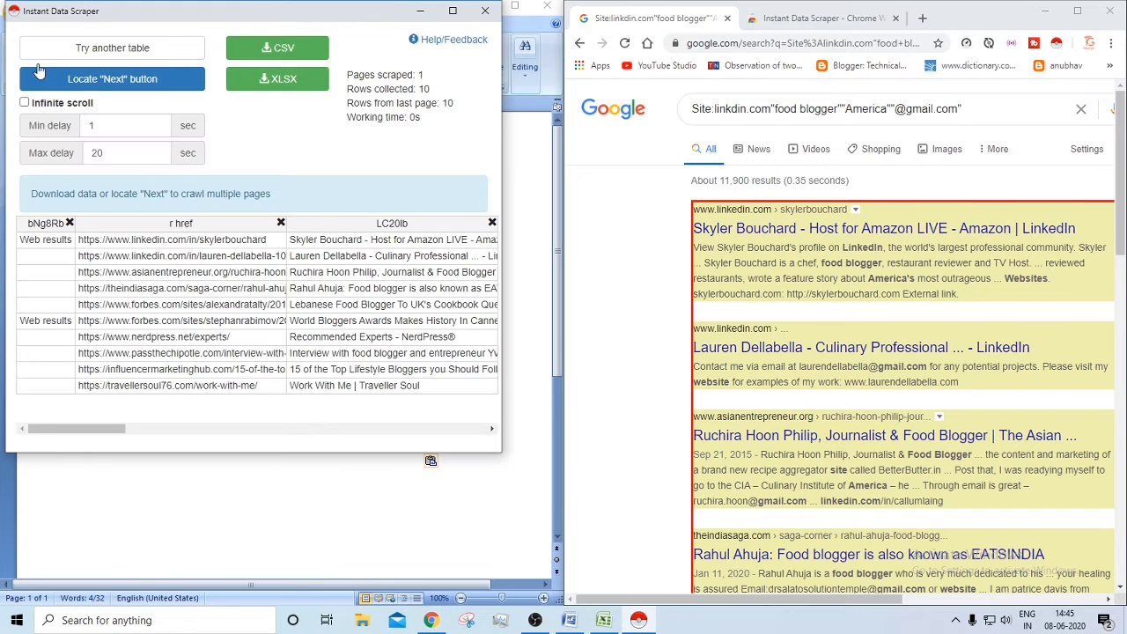
left_click(451, 8)
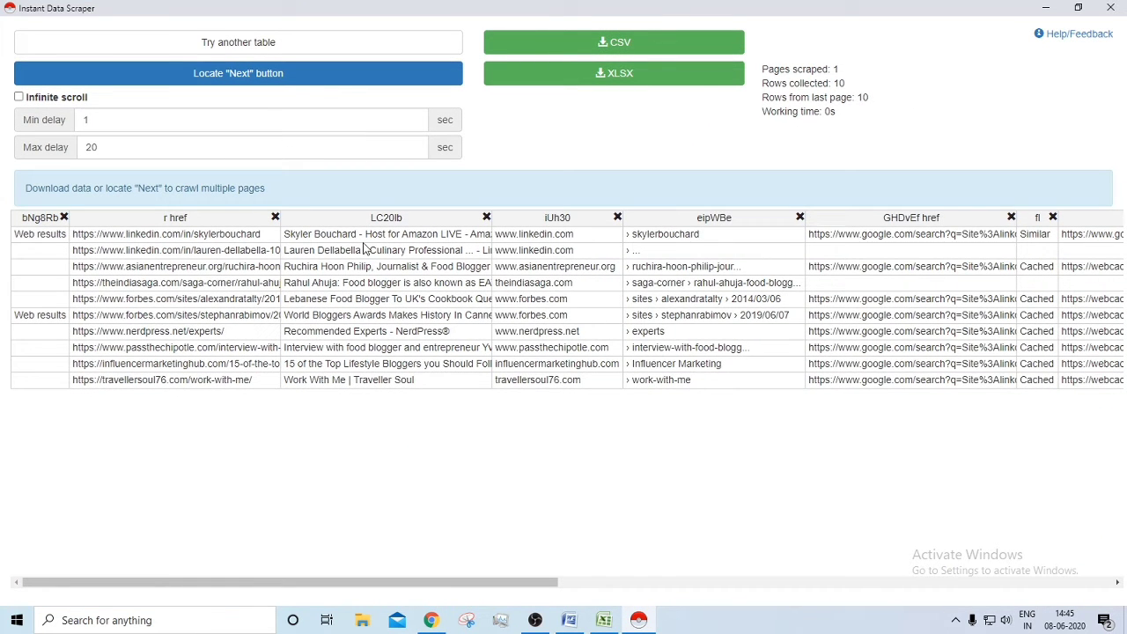
left_click_drag(555, 583, 86, 541)
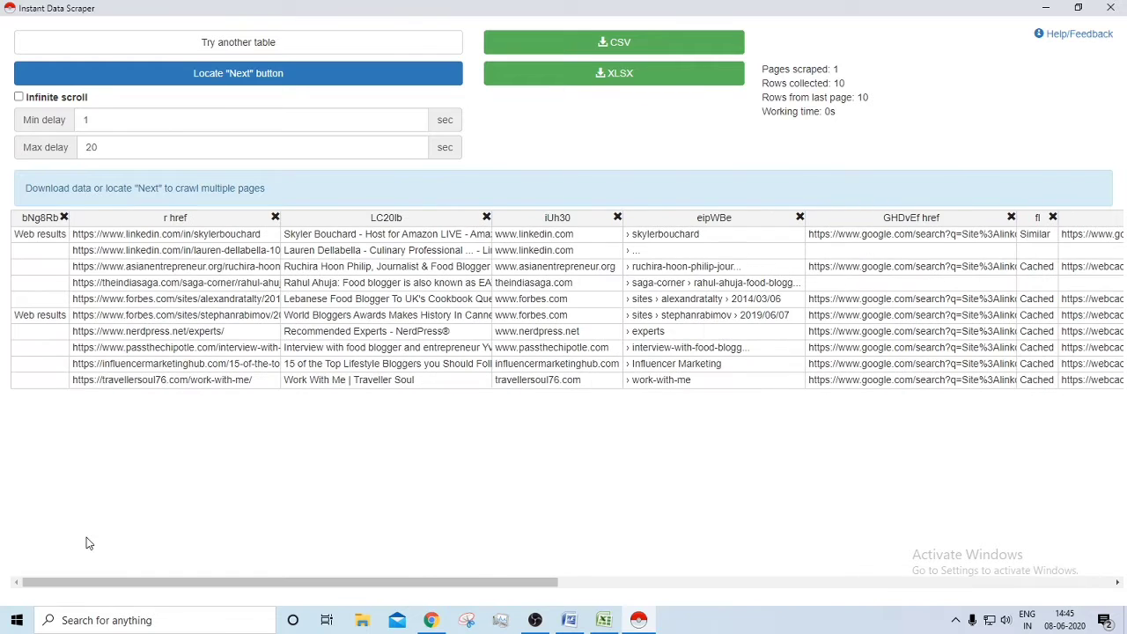
left_click(534, 53)
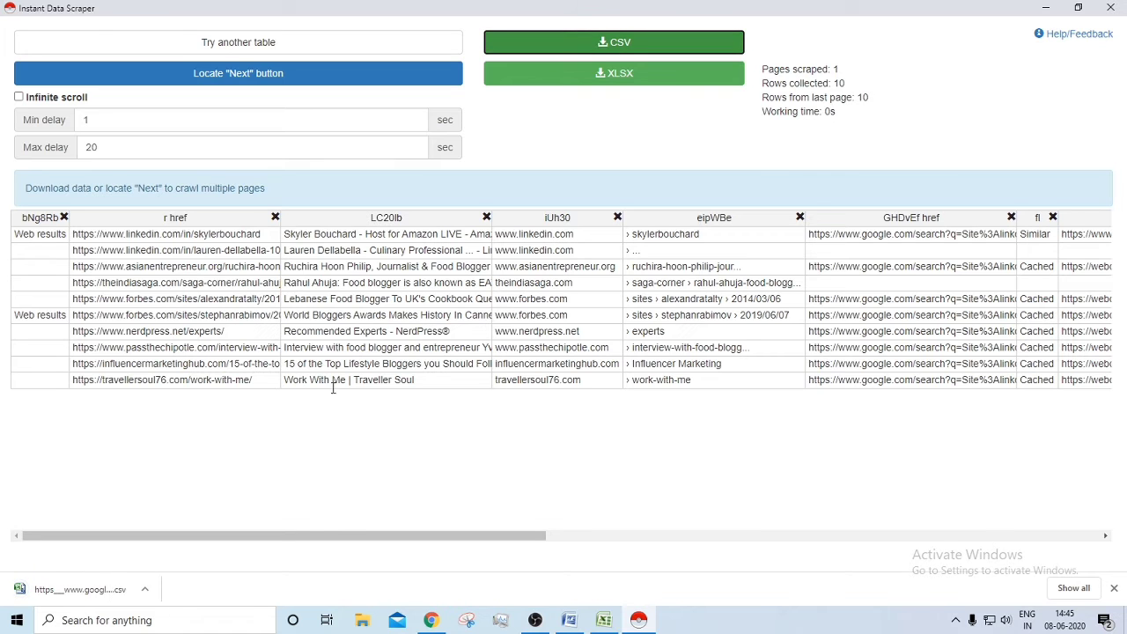
left_click(137, 586)
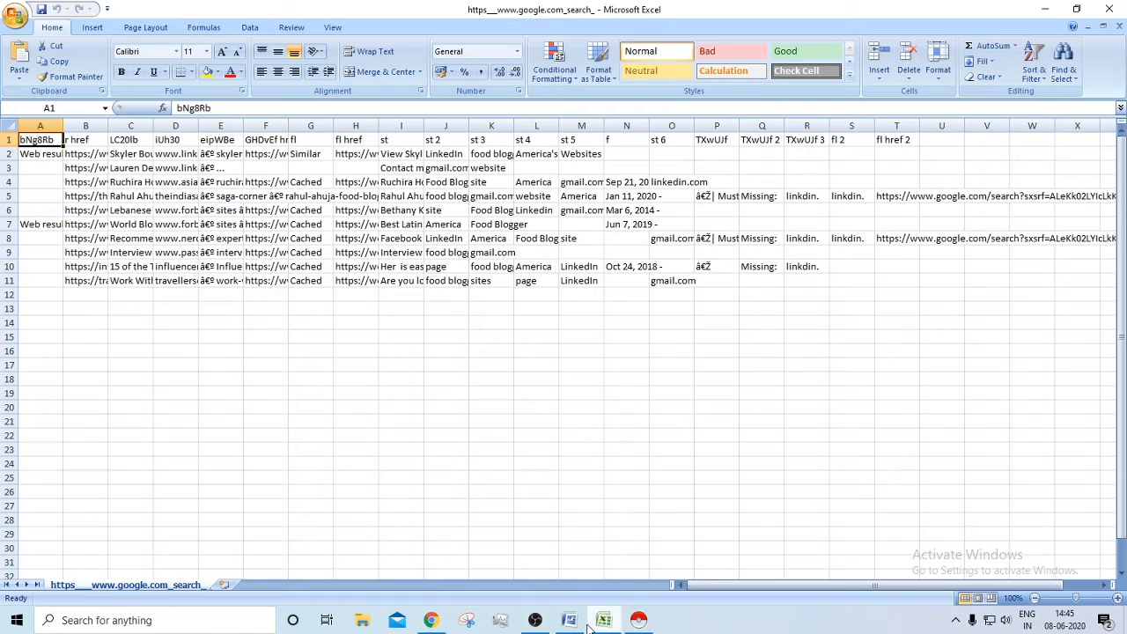
left_click(534, 620)
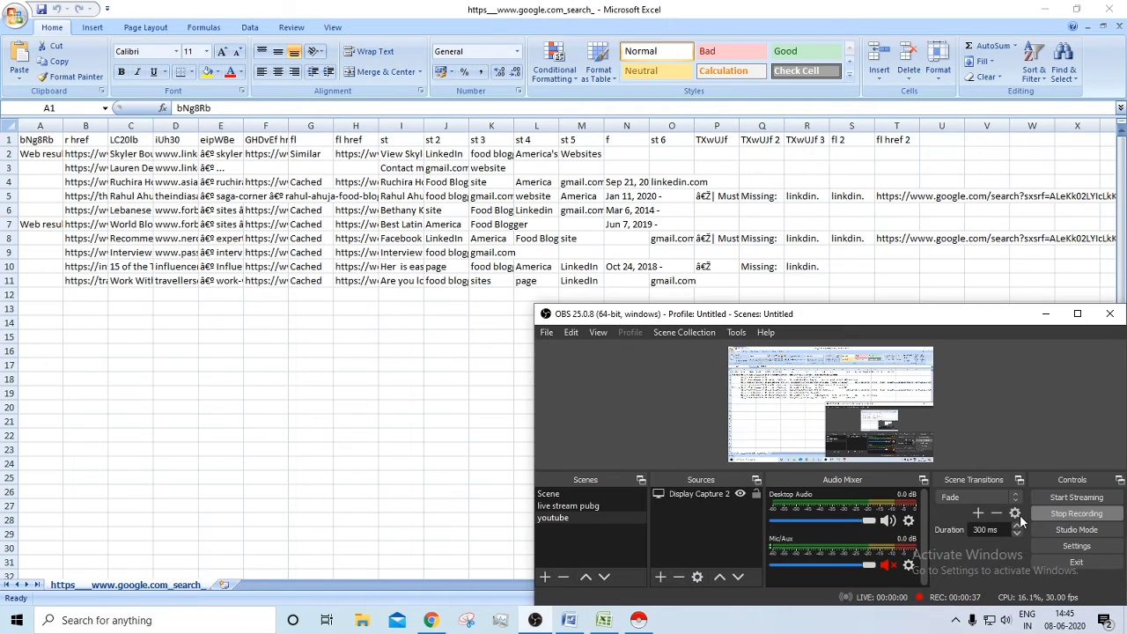
left_click(1044, 514)
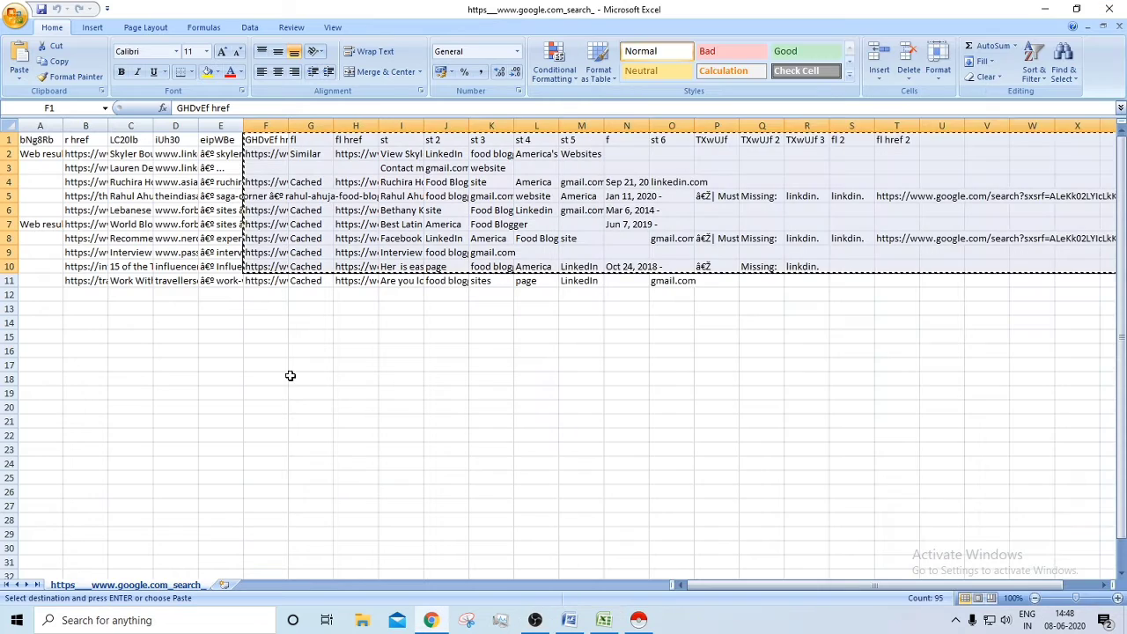
- Copy the scraped data from cell F1 through row 11, including all columns rightward to the long link text
left_click(247, 142)
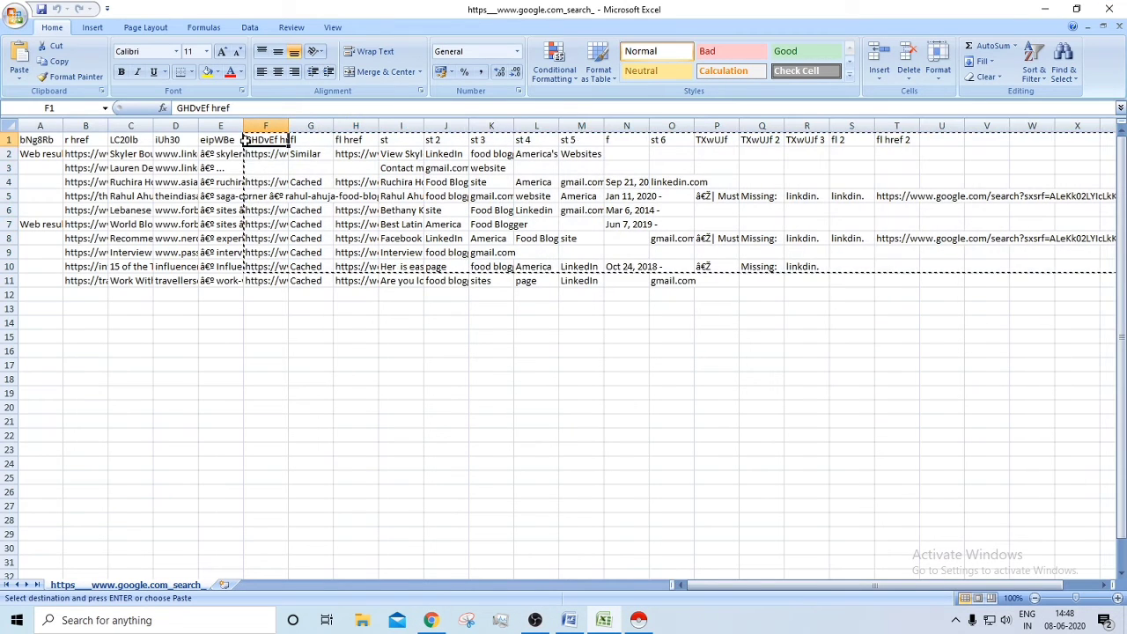
left_click_drag(248, 141, 1110, 284)
left_click(534, 390)
key("ctrl+c")
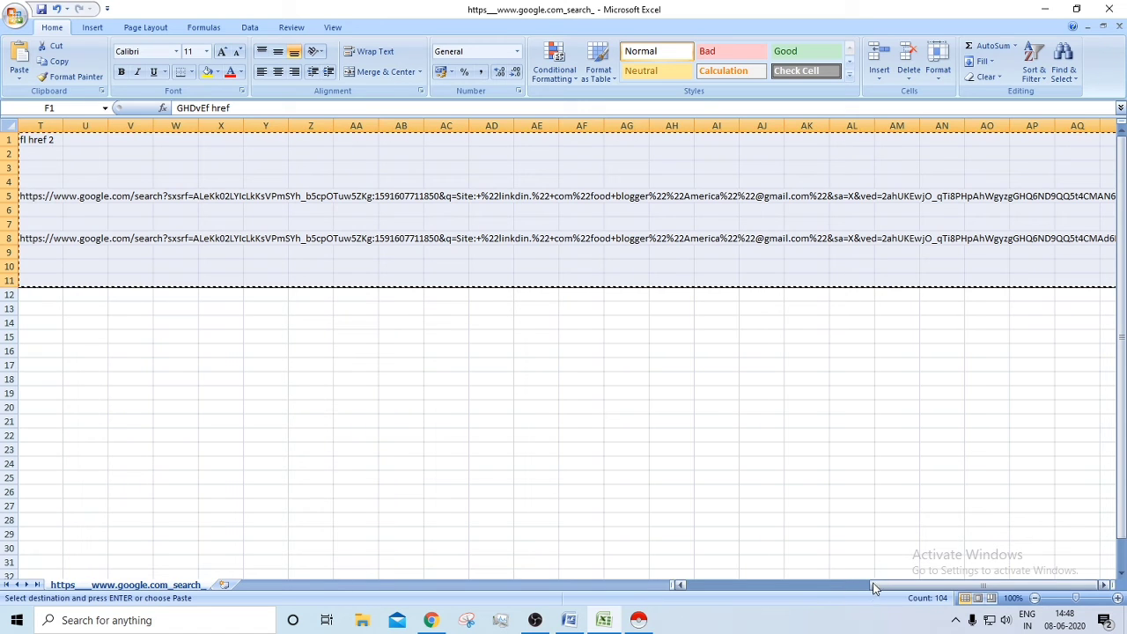
left_click_drag(877, 587, 628, 594)
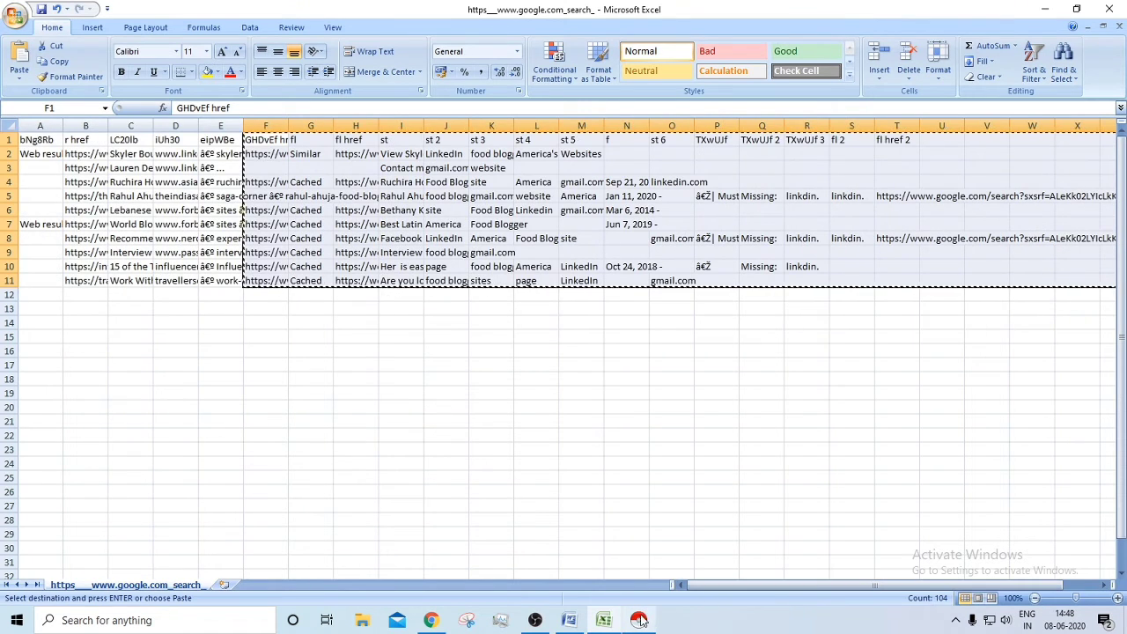
- Switch to the Email Extractor page in Chrome, paste the copied spreadsheet data, close the YouTube page and extract the e-mail addresses
left_click(431, 618)
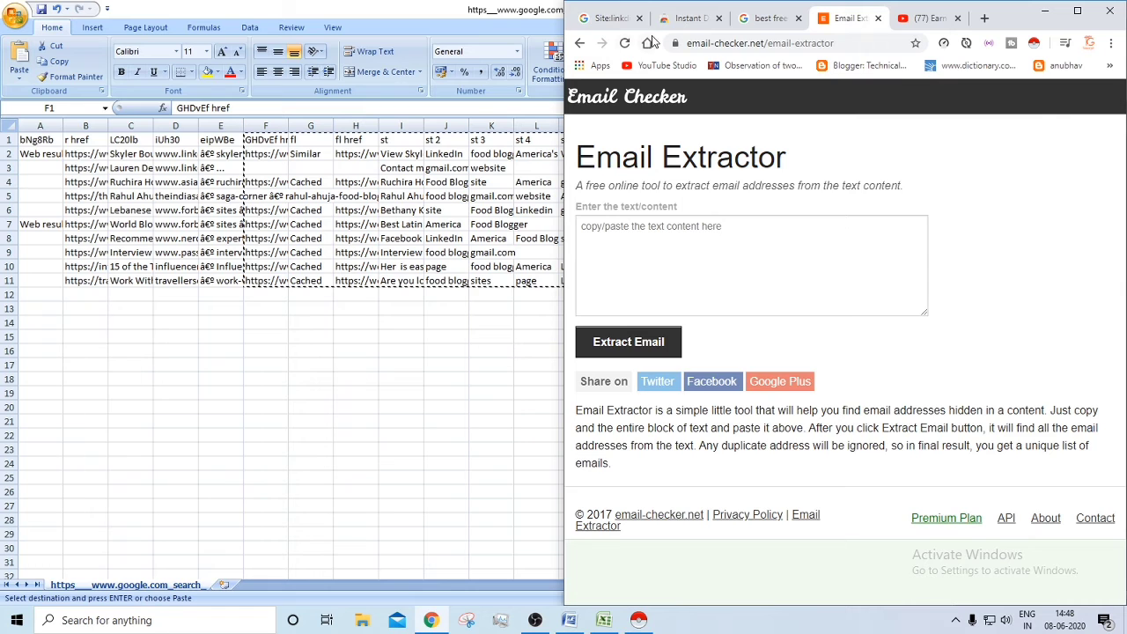
left_click(612, 19)
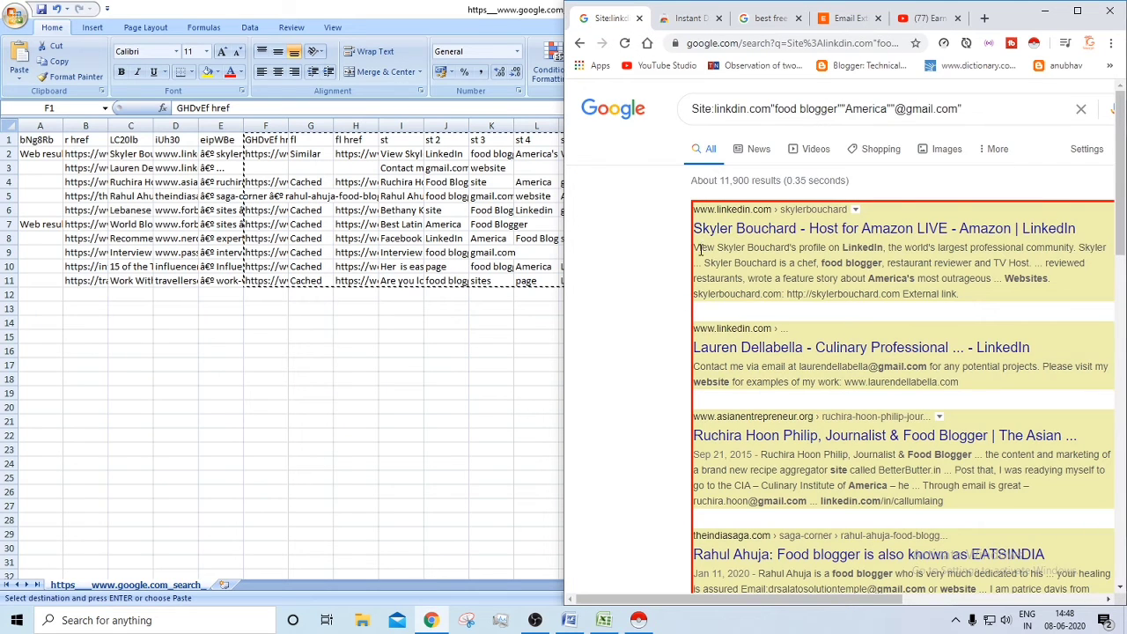
left_click_drag(695, 248, 866, 294)
left_click(916, 19)
left_click(828, 21)
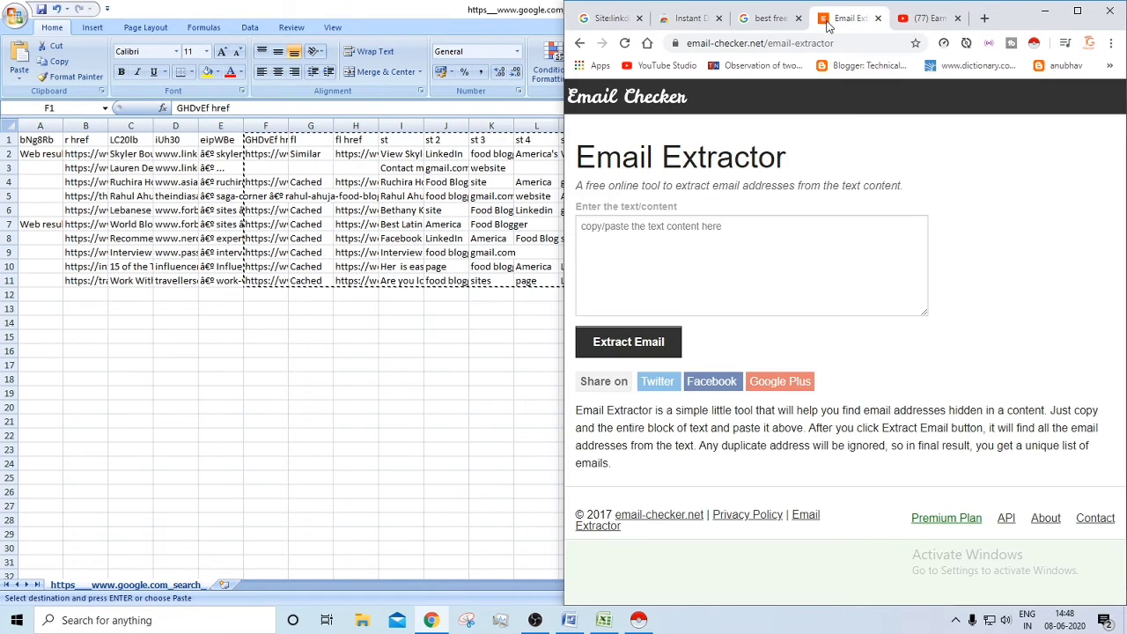
left_click(728, 277)
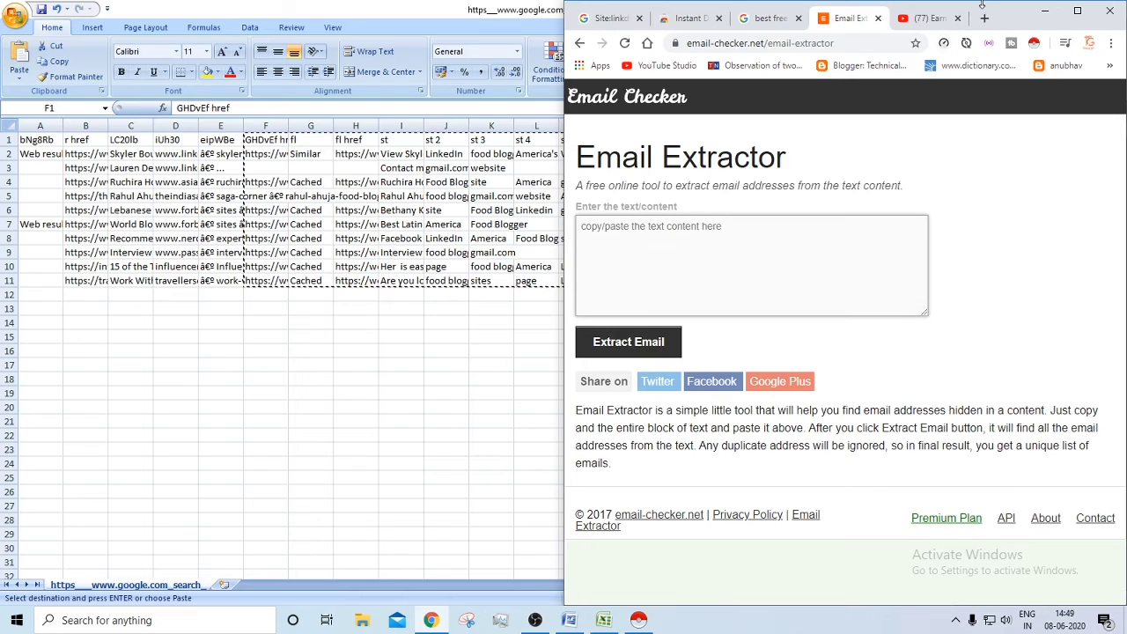
left_click(958, 18)
key("ctrl+v")
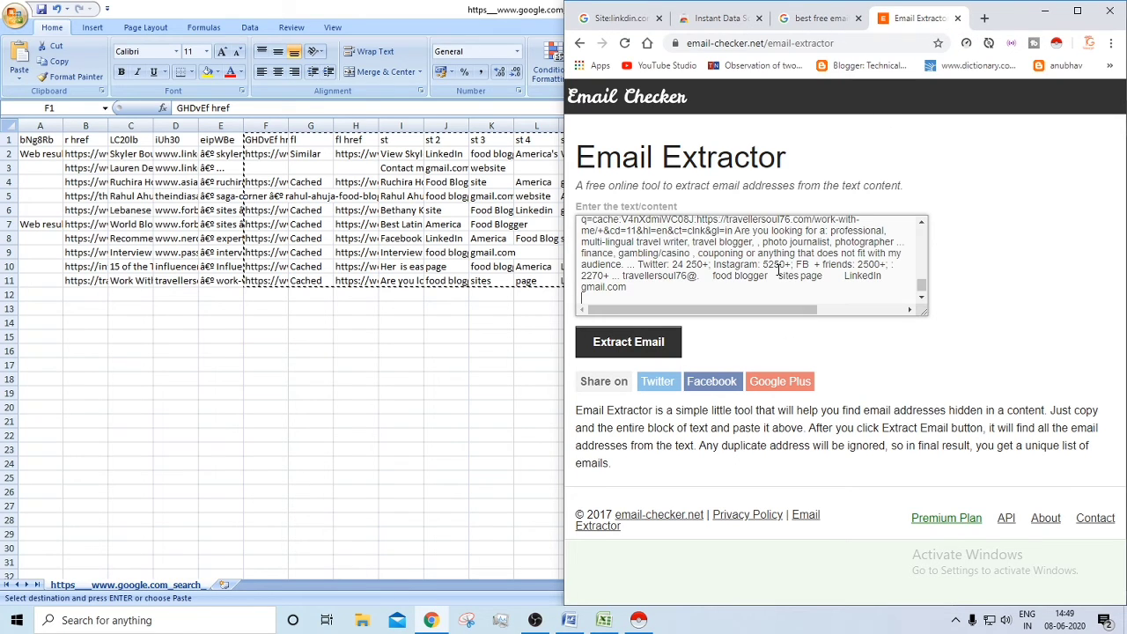
left_click(663, 354)
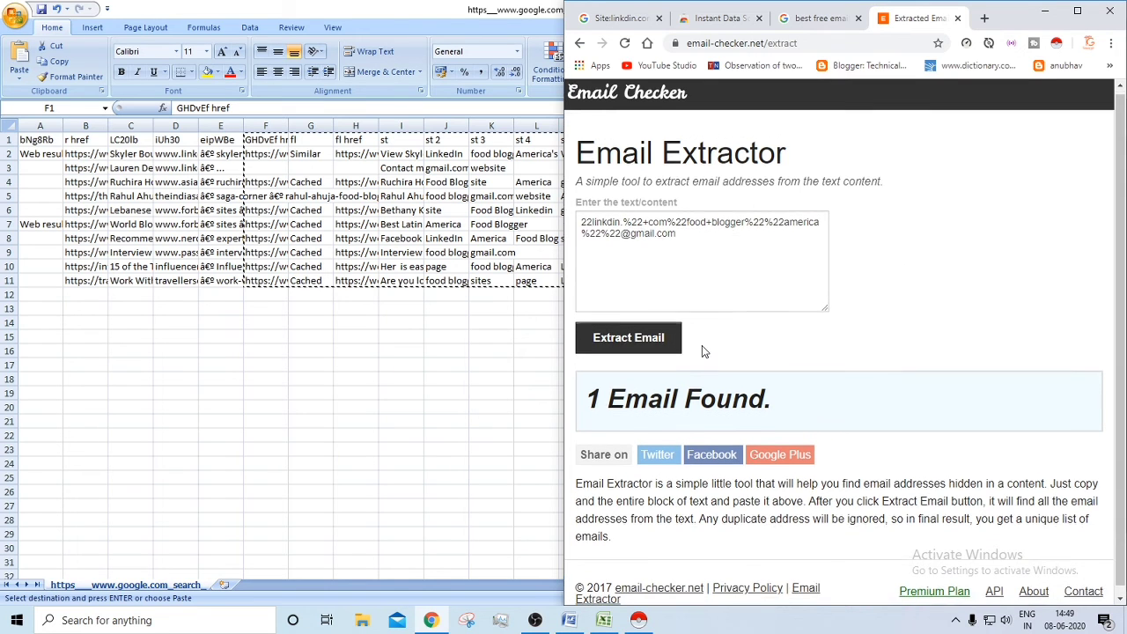
scroll(673, 347, "down", 1)
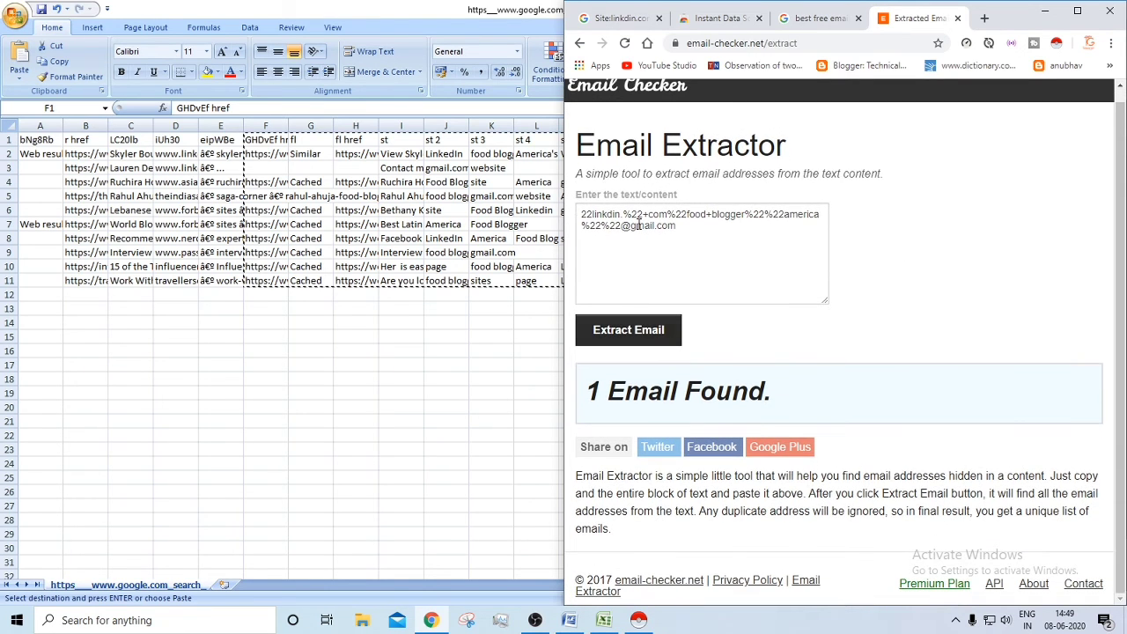
- Replace the extractor's text with the description copied from the first LinkedIn search result and extract e-mail addresses from it
key("ctrl+a")
left_click(621, 18)
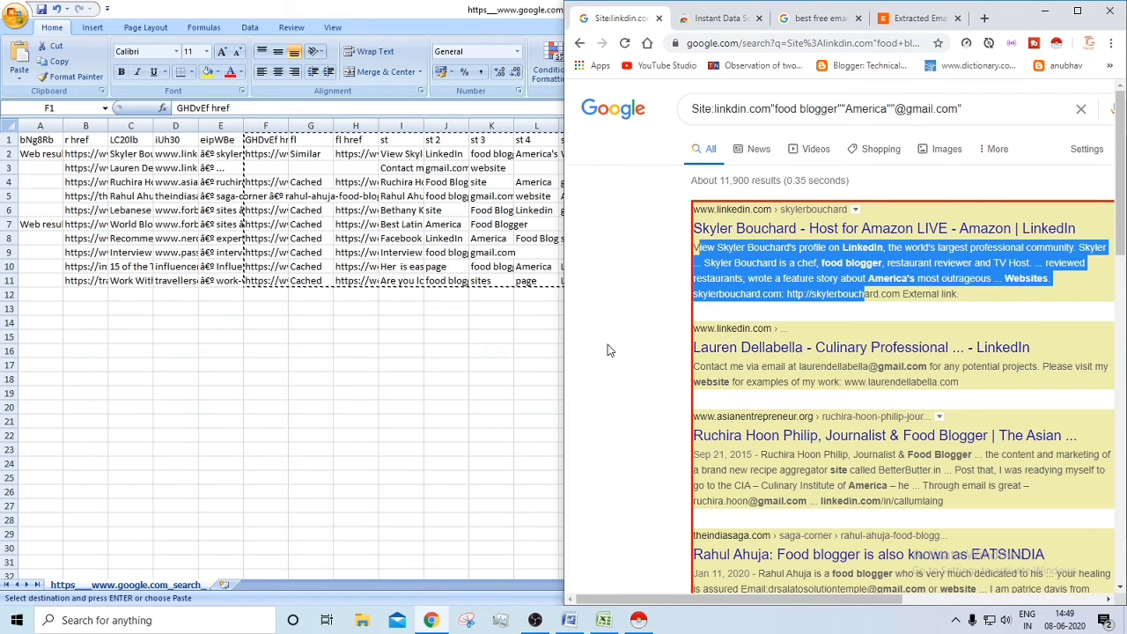
scroll(881, 406, "down", 1)
left_click(683, 315)
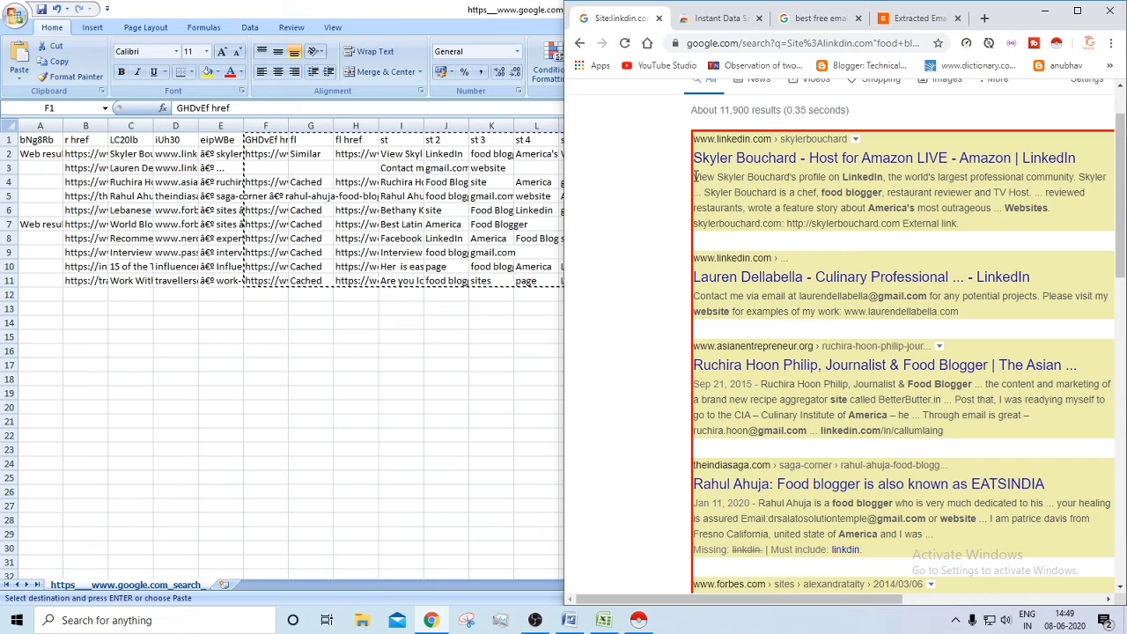
left_click_drag(695, 176, 1013, 234)
key("ctrl+c")
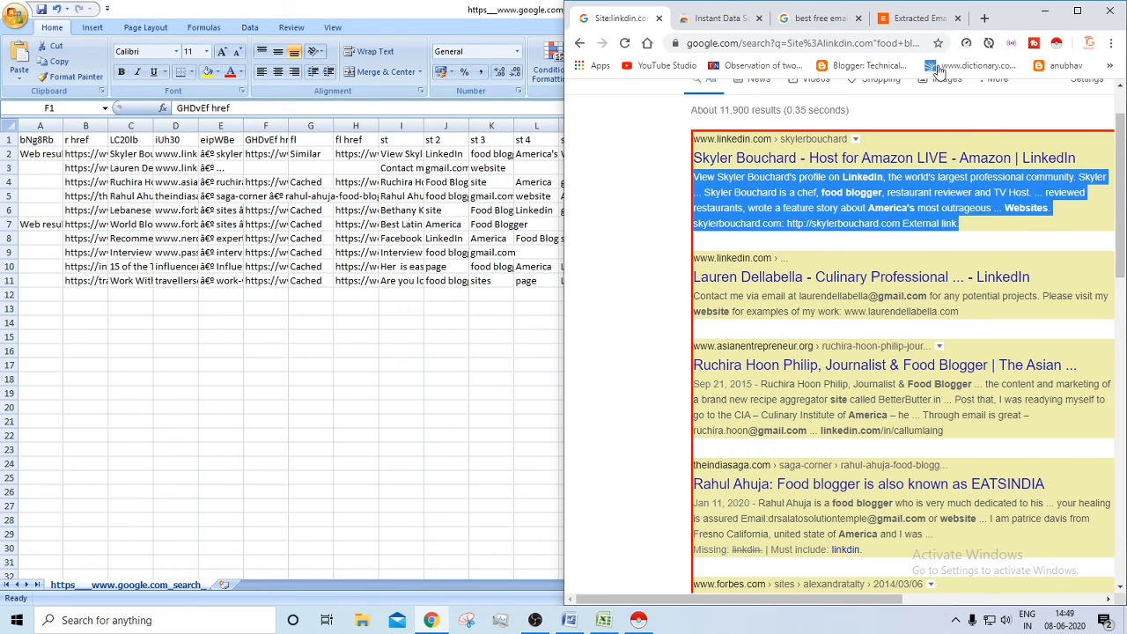
left_click(929, 19)
left_click_drag(678, 240, 458, 184)
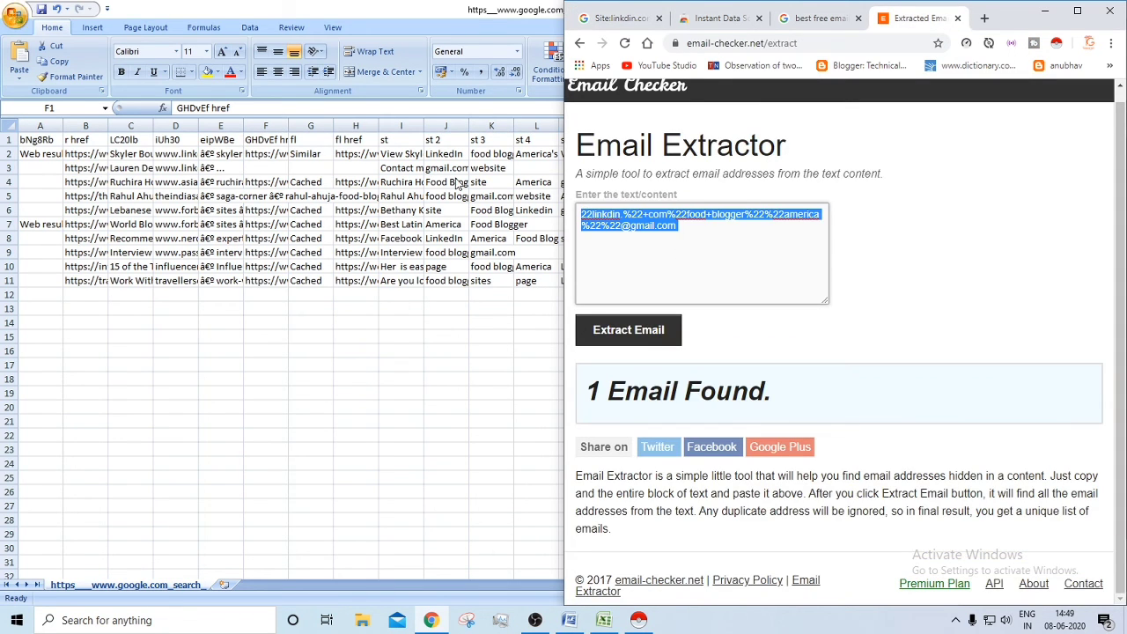
key("ctrl+v")
left_click(636, 339)
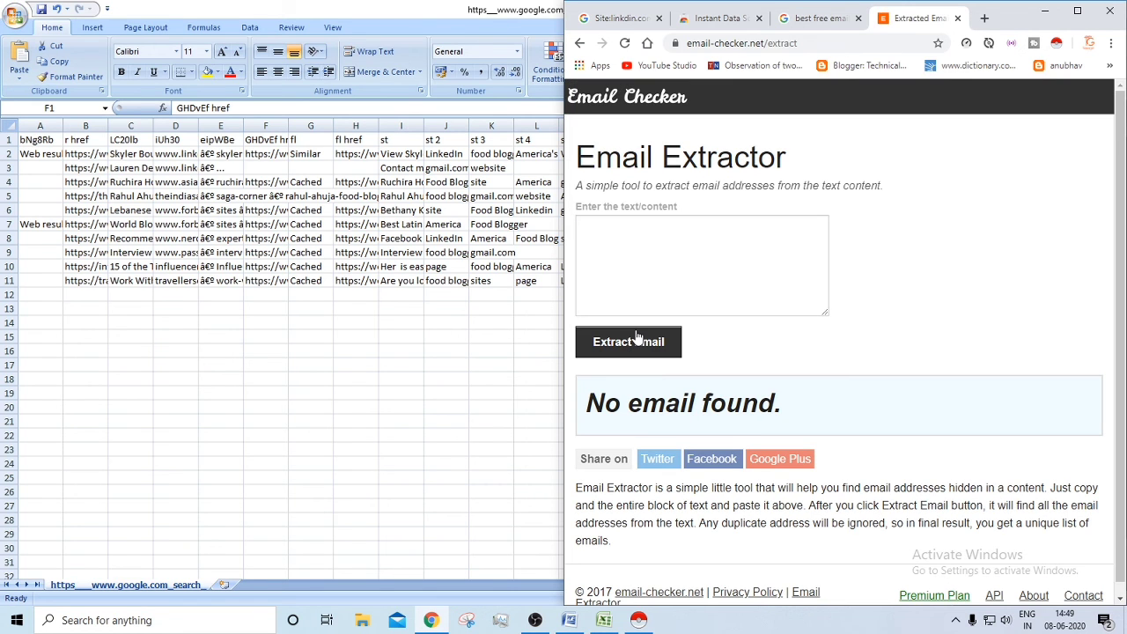
- Copy the description of the asianentrepreneur.org search result into the Email Extractor and extract the e-mail address from it
left_click(634, 20)
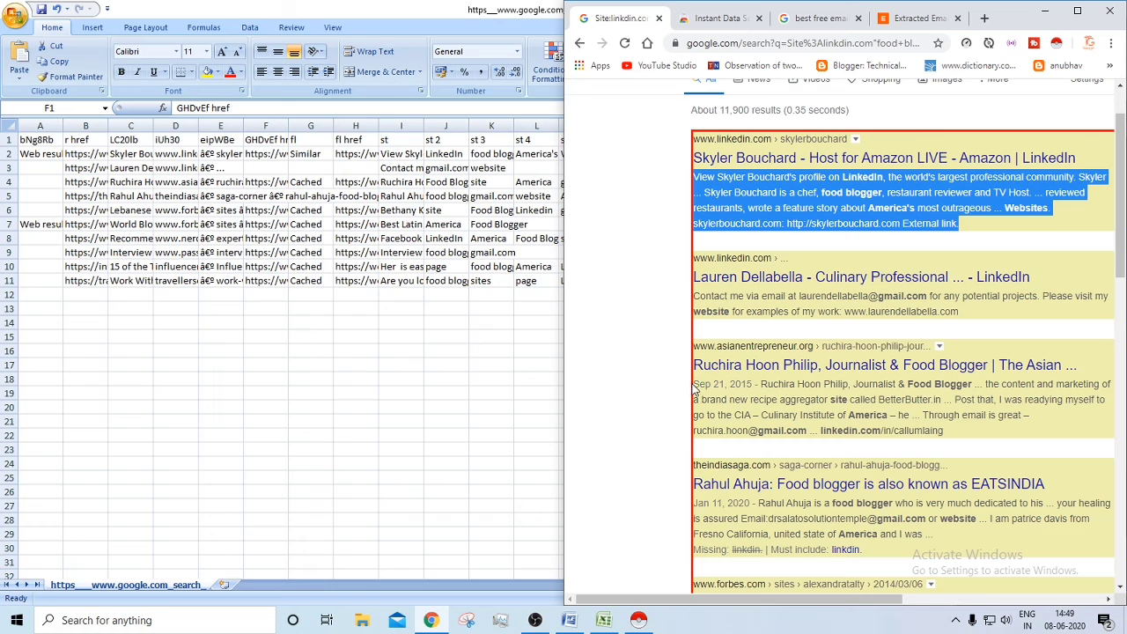
left_click_drag(696, 381, 960, 437)
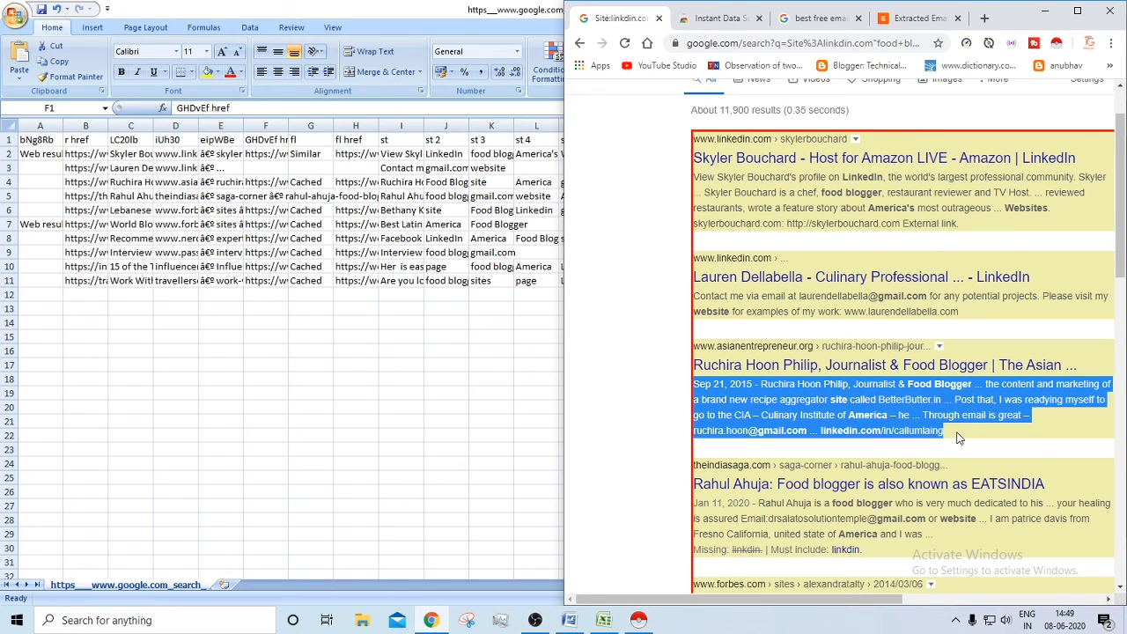
left_click(916, 19)
left_click(691, 223)
key("ctrl+v")
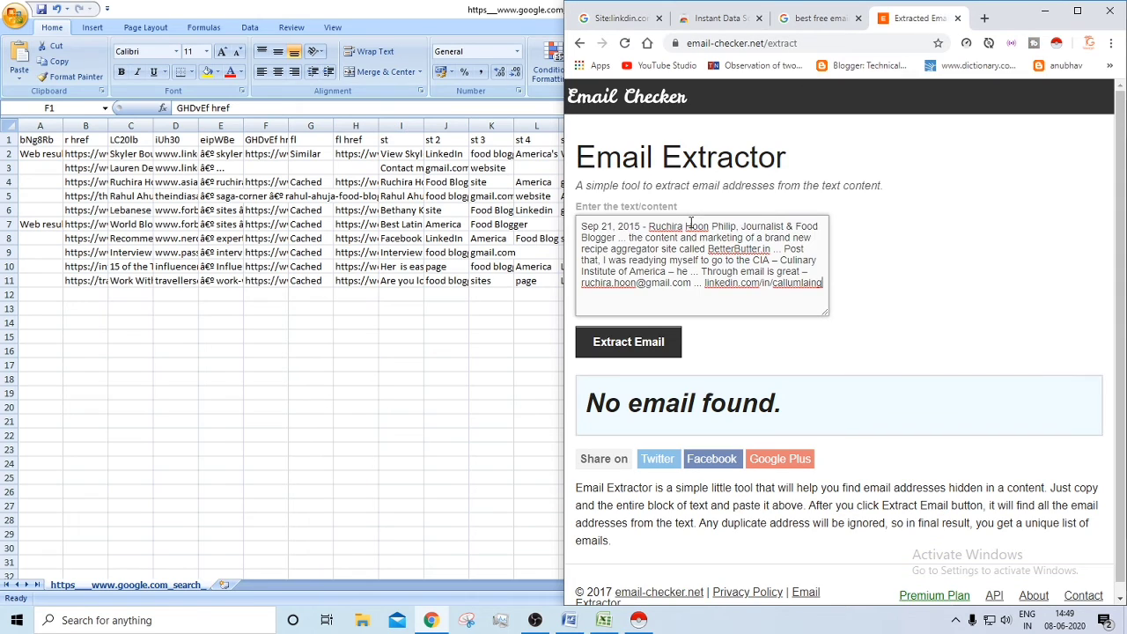
left_click(632, 340)
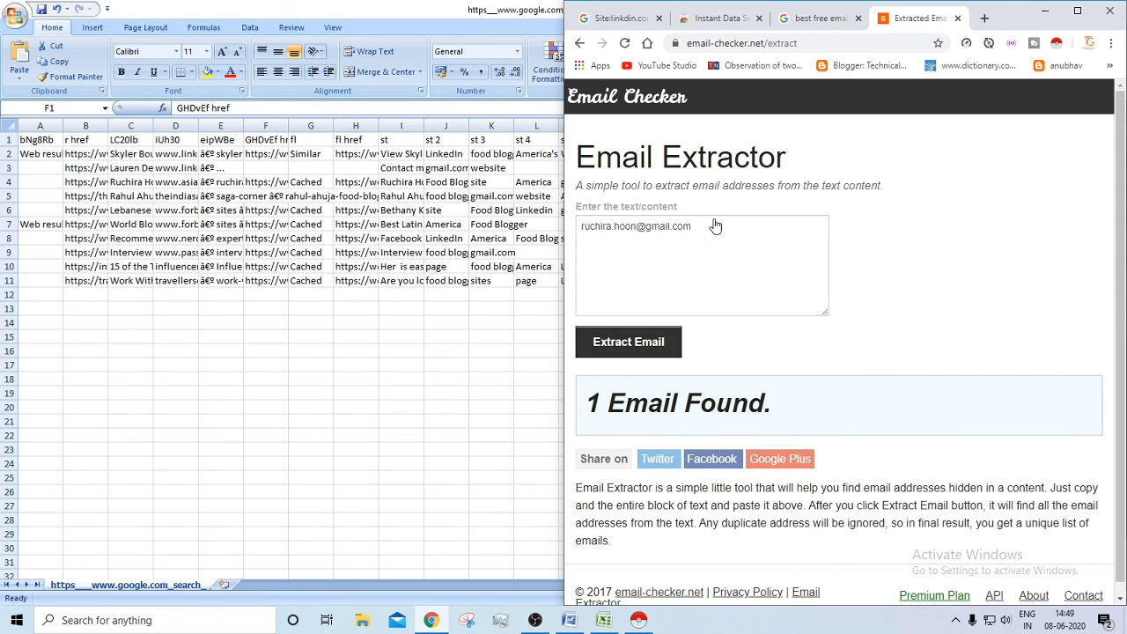
left_click_drag(717, 226, 452, 201)
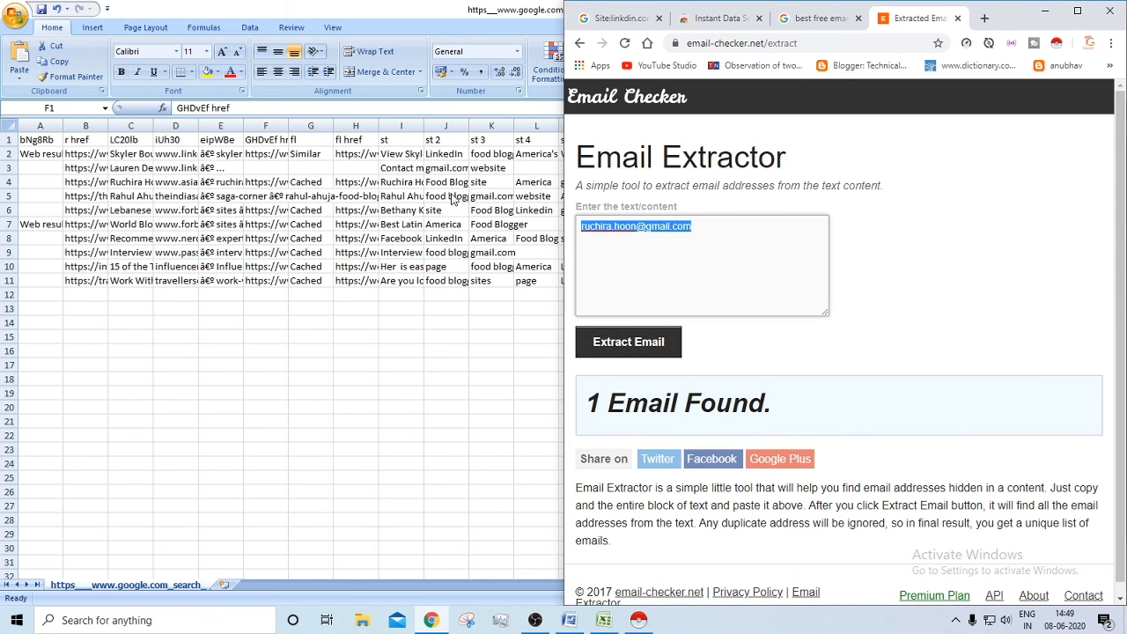
left_click(666, 264)
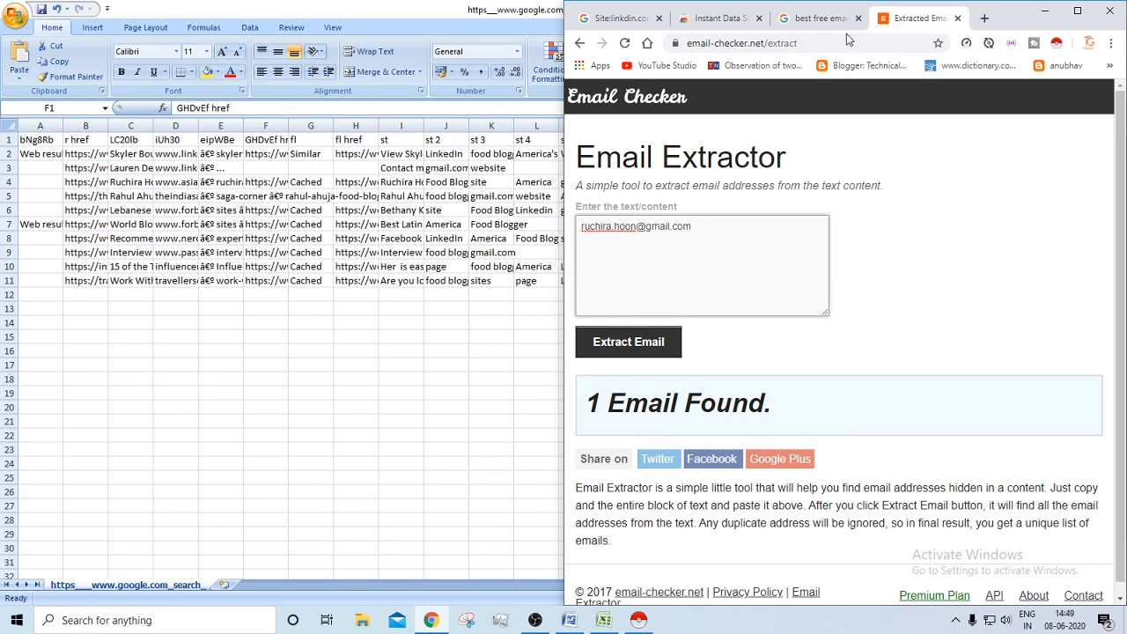
- Close the scraped workbook in Excel, saving the changes in CSV format, and return to the food blogger search results in Chrome
left_click(479, 13)
left_click(1110, 9)
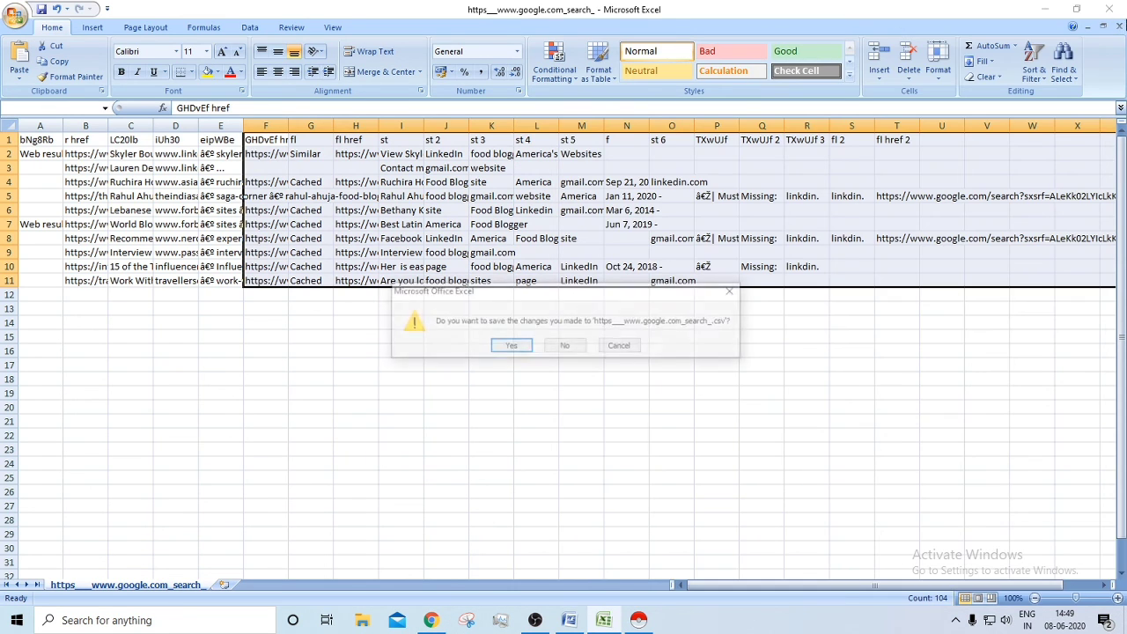
left_click(515, 349)
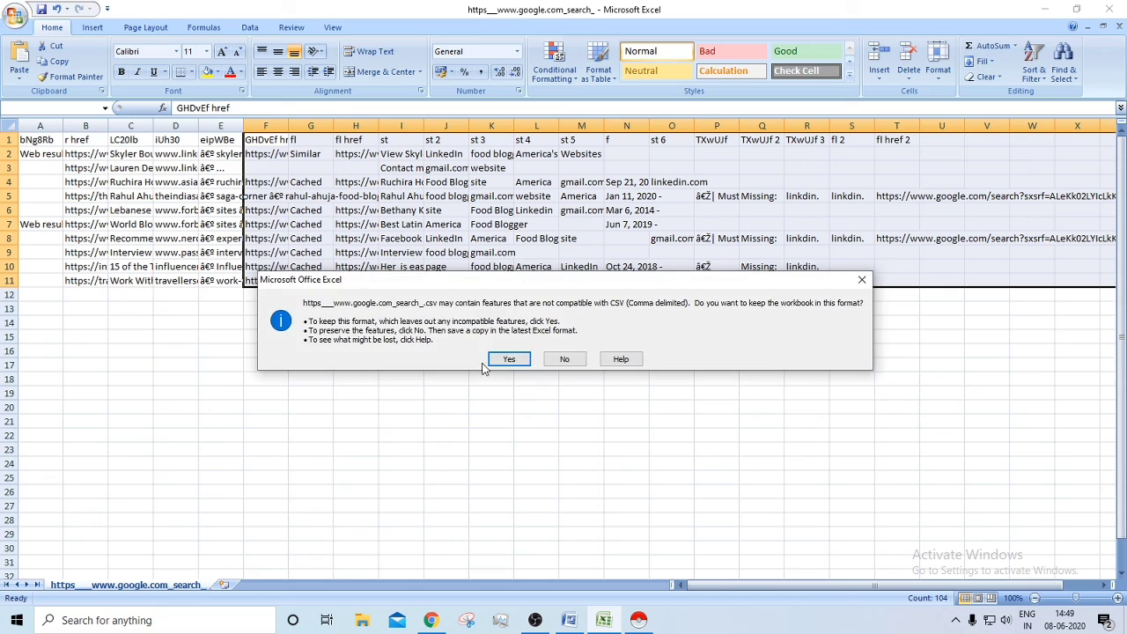
left_click(504, 362)
left_click(1110, 9)
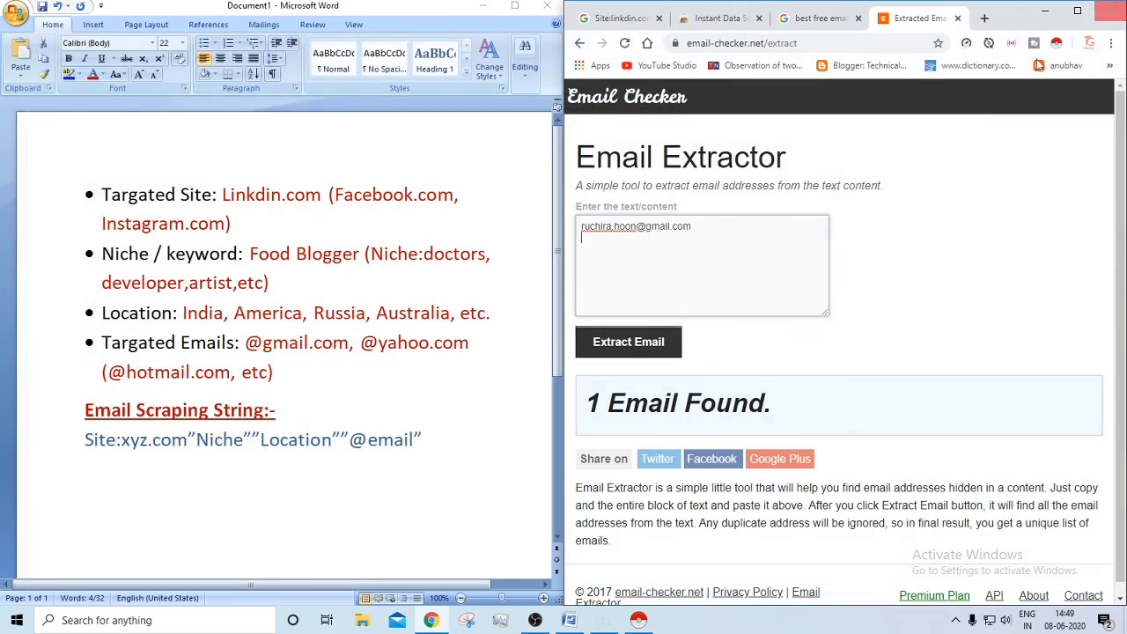
left_click(622, 22)
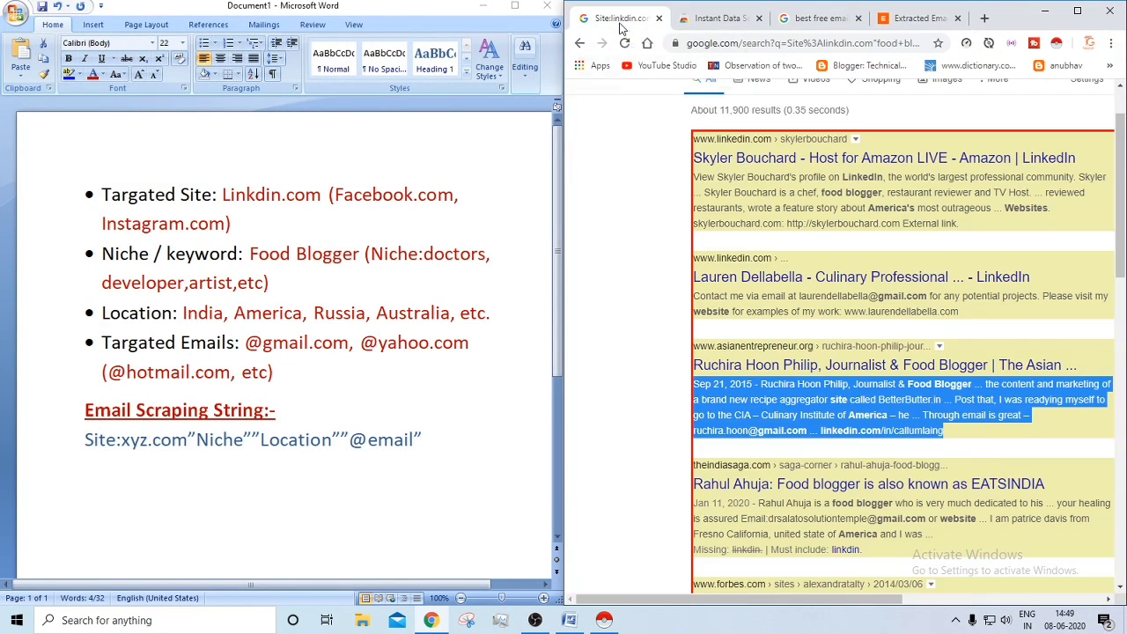